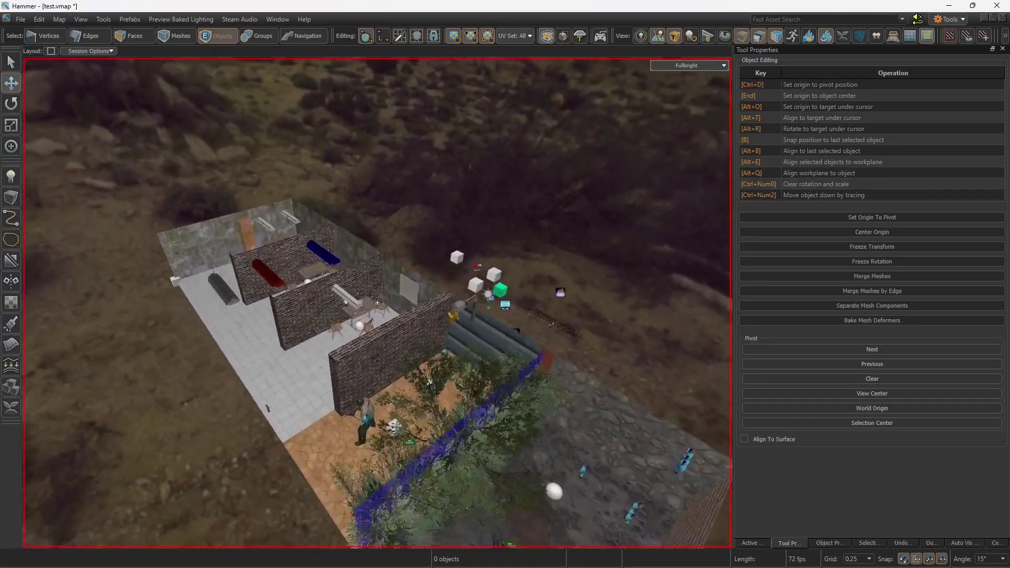
Step: Clone the light_environment entity outside the room, change the copy's class to skybox_reference and place it at origin 0, 0, 0
key("d")
key("z")
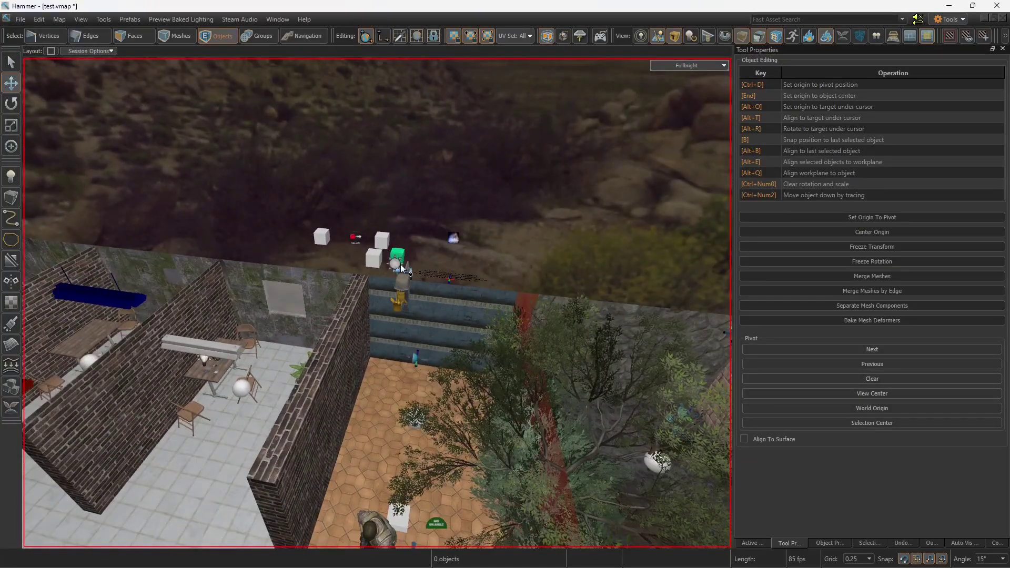
left_click(401, 264)
scroll(401, 265, "down", 3)
left_click_drag(372, 273, 453, 287, "shift")
double_click(474, 290)
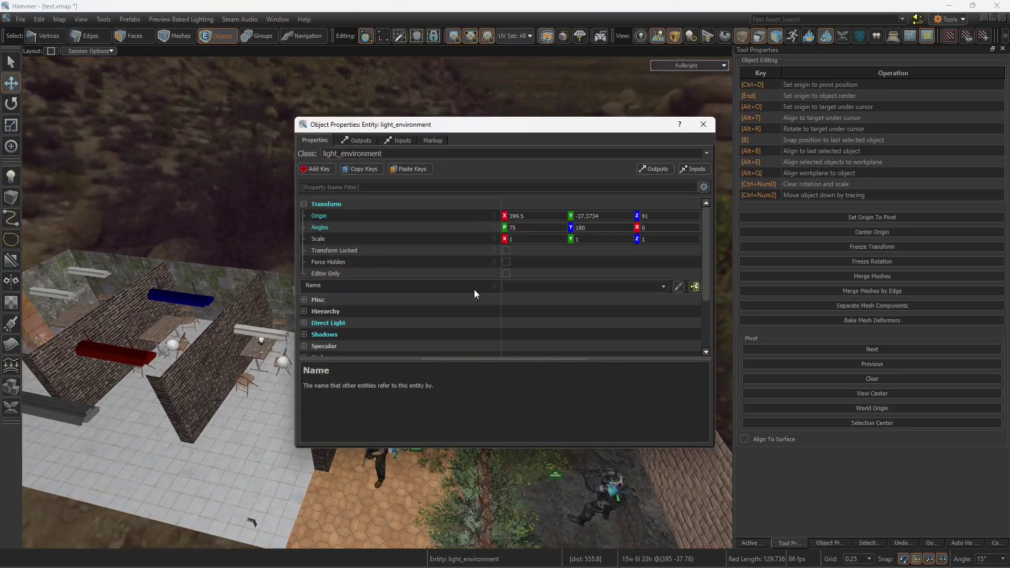
double_click(392, 153)
type("skybox_reference")
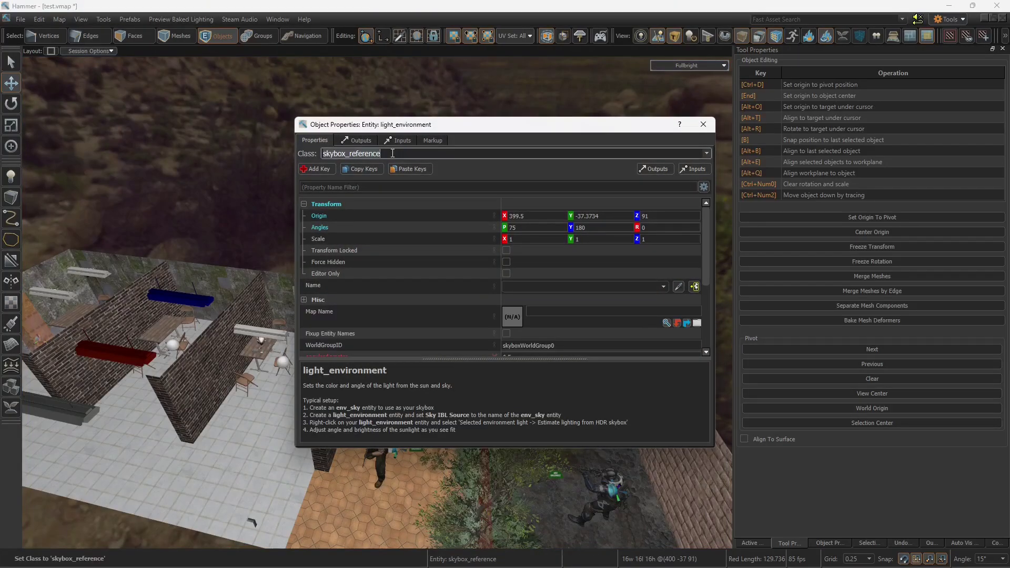
key("Tab")
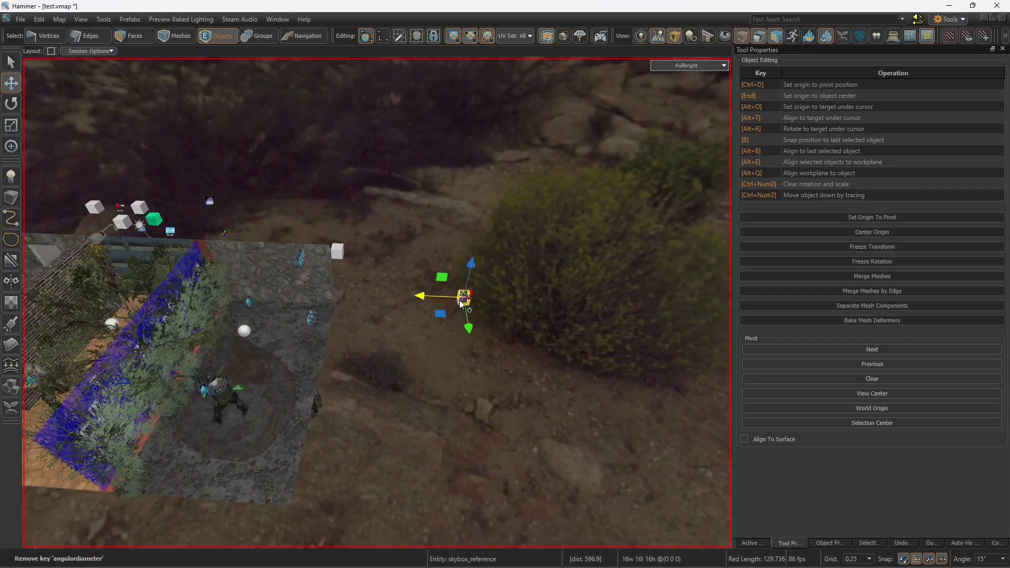
Step: Clone the skybox_reference as a prop_static using nuke_skybox_powerline.vmdl, and open the model browser for a further powerline copy
key("s")
right_click_drag(459, 303, 415, 304)
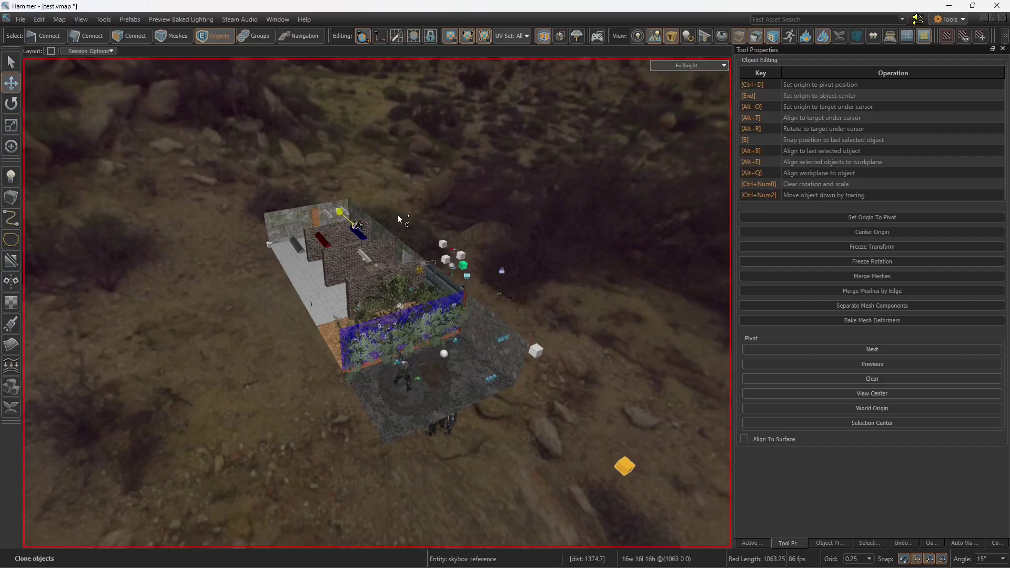
left_click(383, 239)
key("alt+Return")
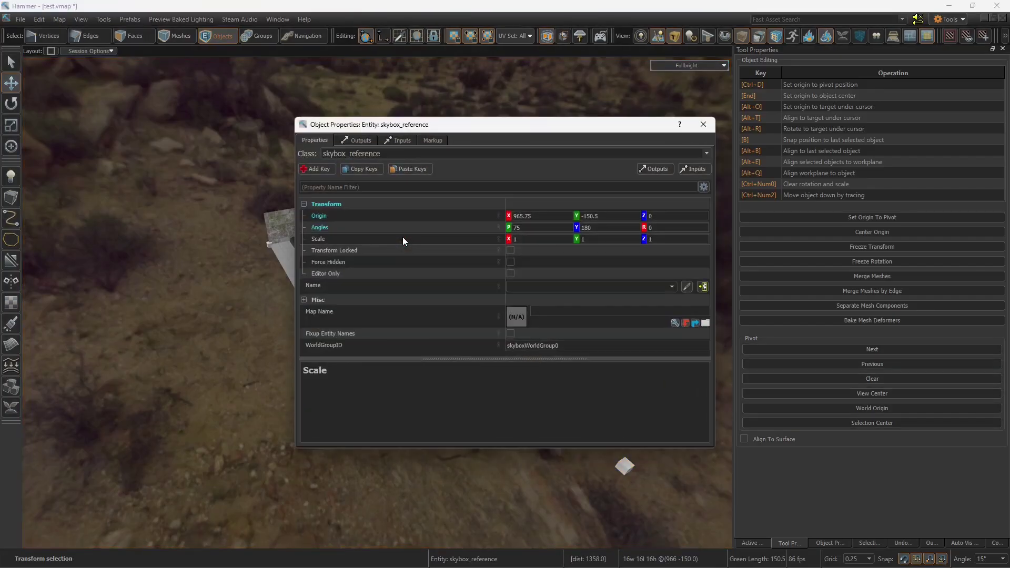
type("stat")
left_click(363, 172)
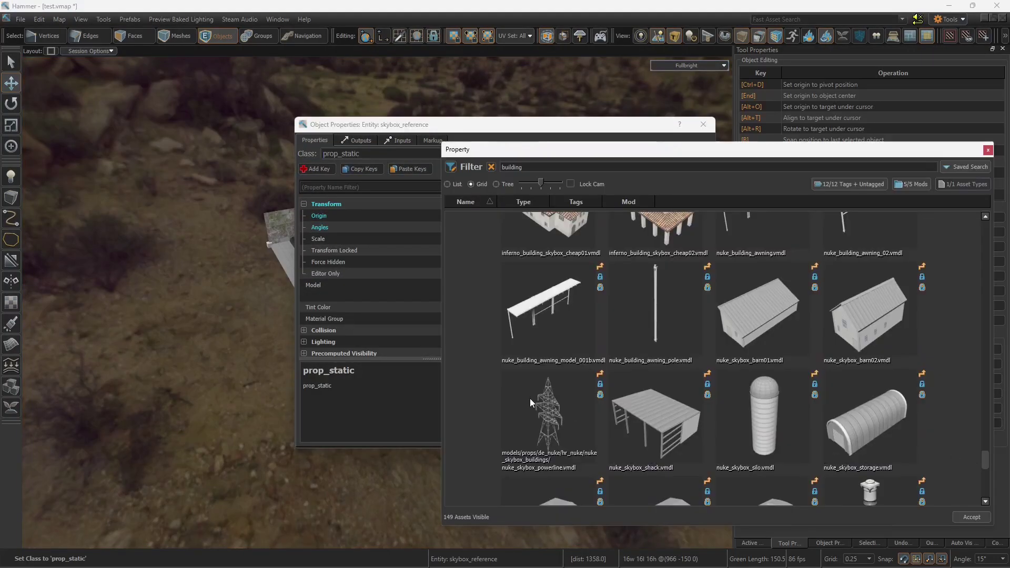
double_click(530, 400)
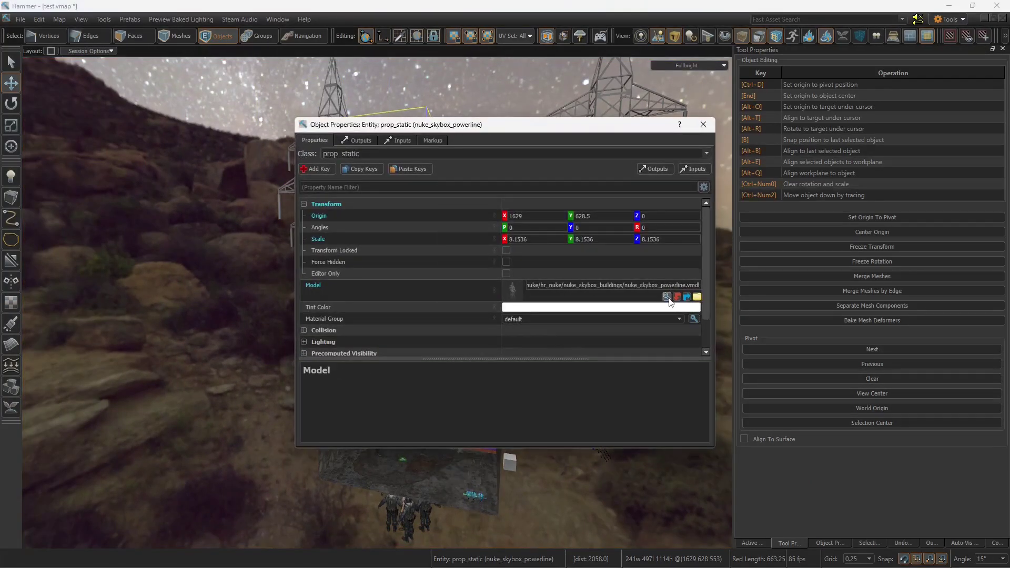
left_click(667, 297)
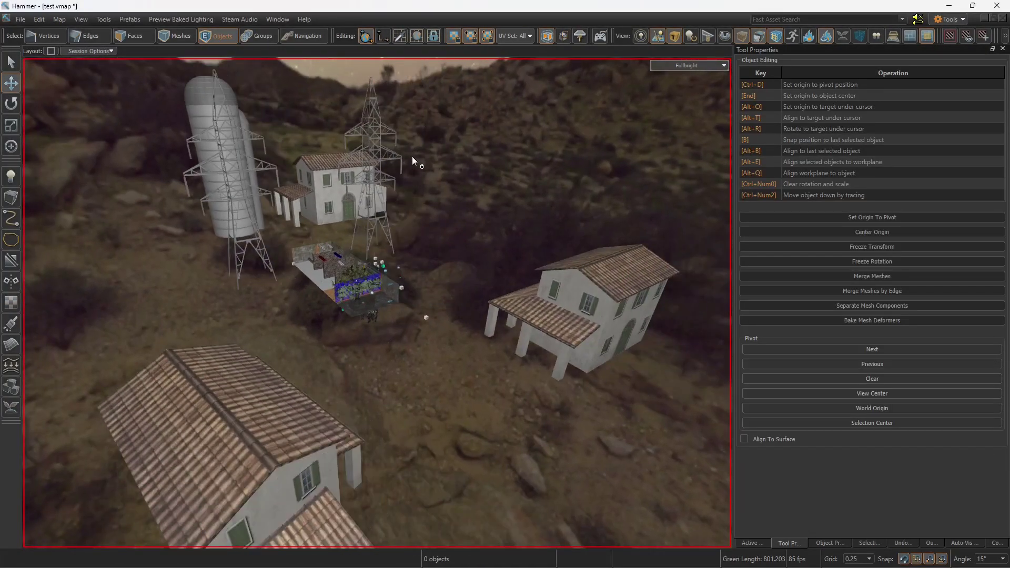
Step: Select the room mesh together with the houses, powerlines, silo and skybox_reference, and copy them
right_click_drag(414, 157, 377, 302)
key("w")
key("w")
left_click(294, 402)
mouse_move(313, 390)
right_mouse_down()
mouse_move(377, 302)
mouse_move(313, 390)
right_mouse_up()
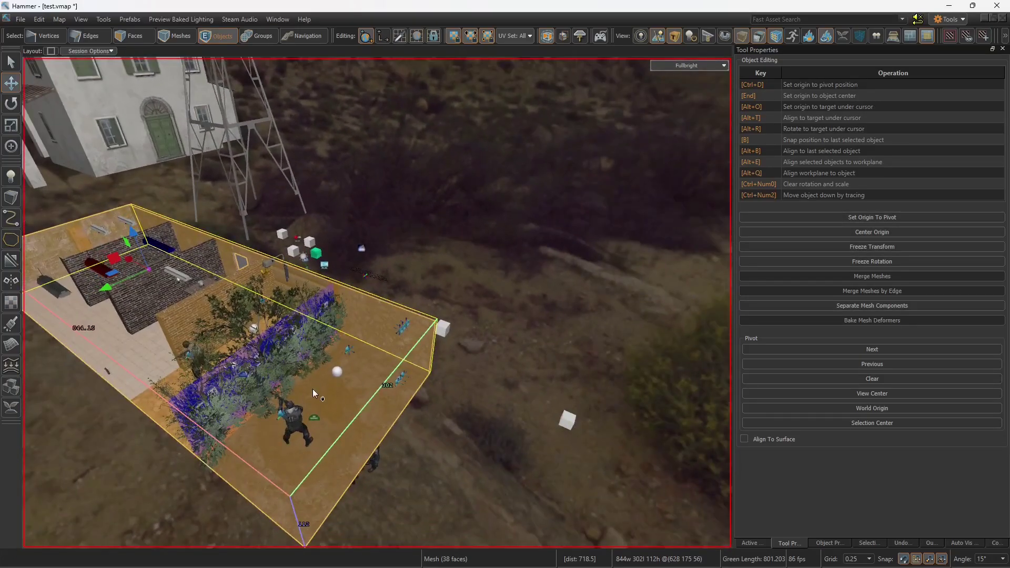
scroll(314, 394, "down", 5)
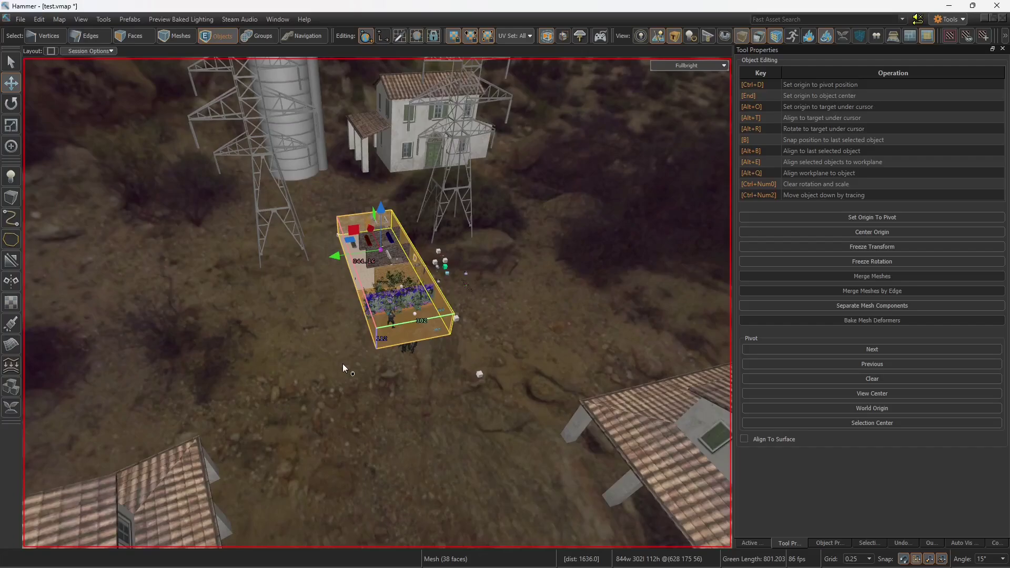
right_click_drag(374, 297, 378, 302)
key("s")
left_click(320, 364, "ctrl")
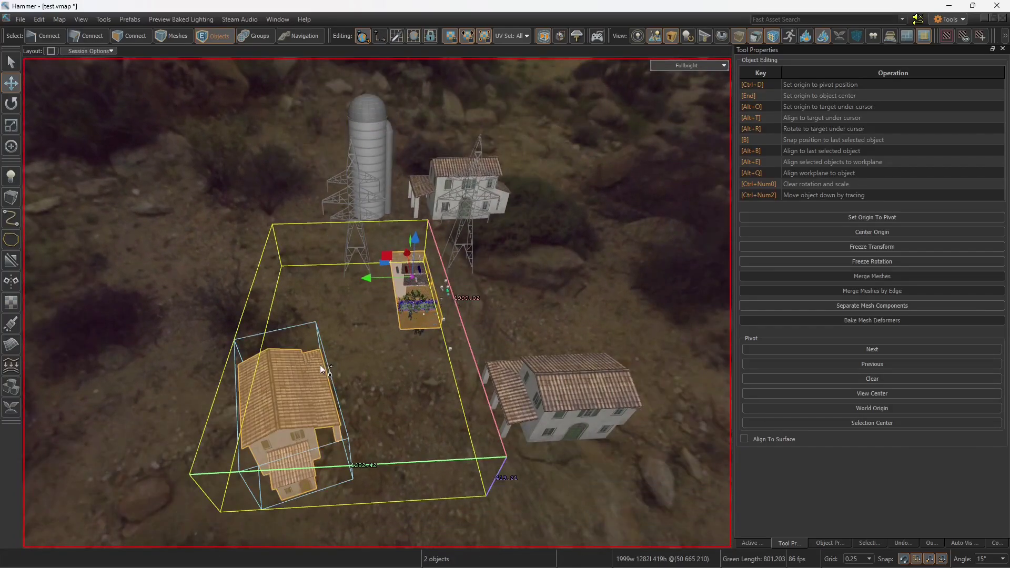
left_click(359, 219, "ctrl")
left_click(383, 168, "ctrl")
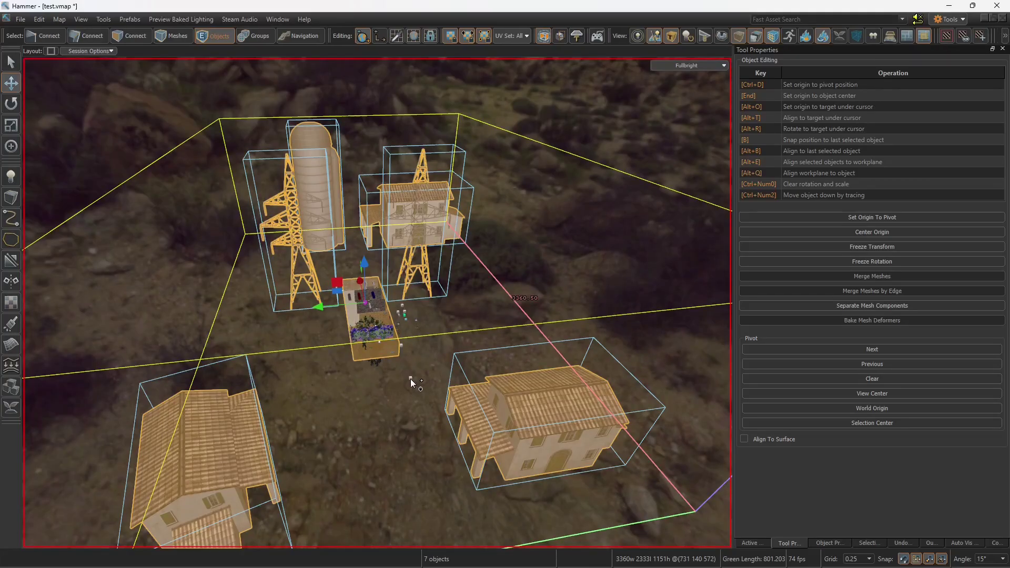
left_click(410, 379, "ctrl")
right_click(406, 375)
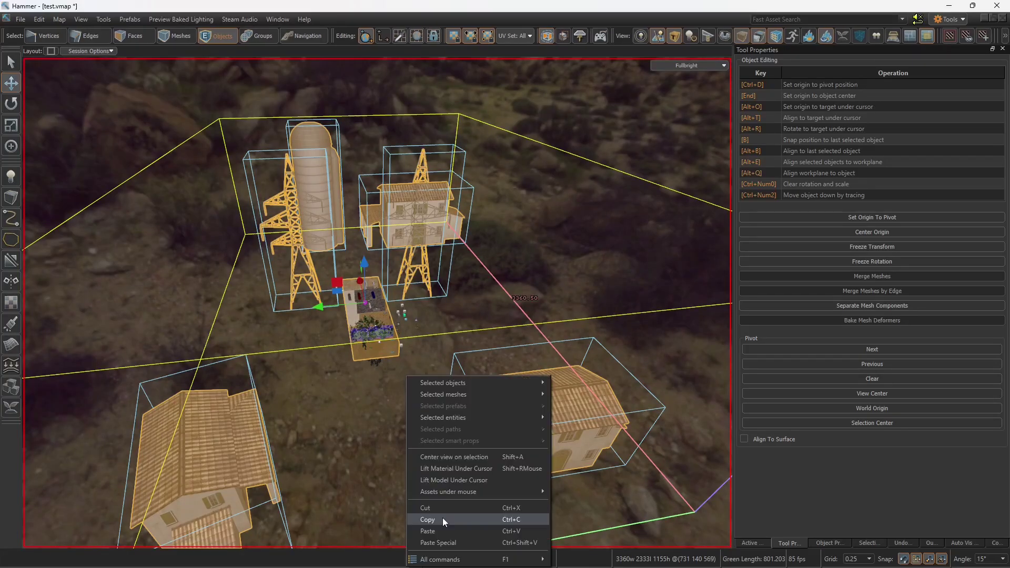
left_click(443, 519)
Step: Create a new map and paste one copy of the objects starting at the center of the original, preserving alignment
left_click(21, 19)
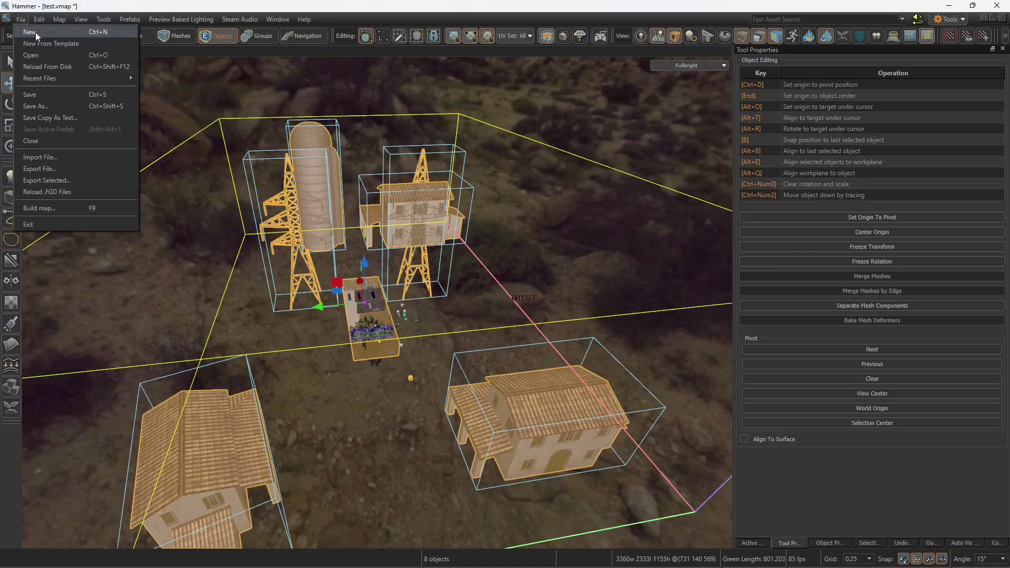
left_click(33, 27)
key("ctrl+shift+v")
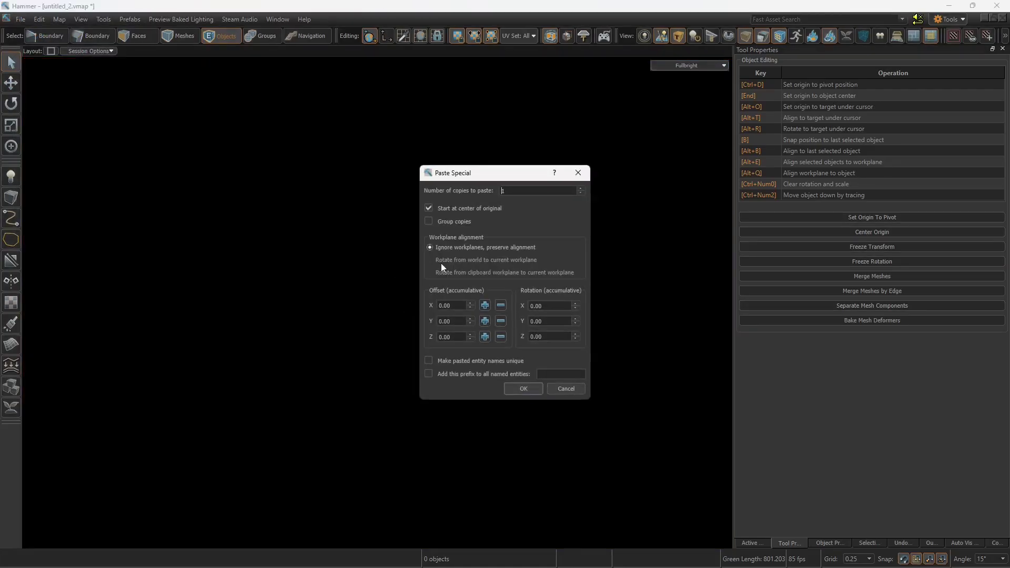
key("Return")
Step: Open the pasted skybox_reference's properties and check its origin coordinates
right_click_drag(430, 275, 377, 303)
key("w")
double_click(254, 264)
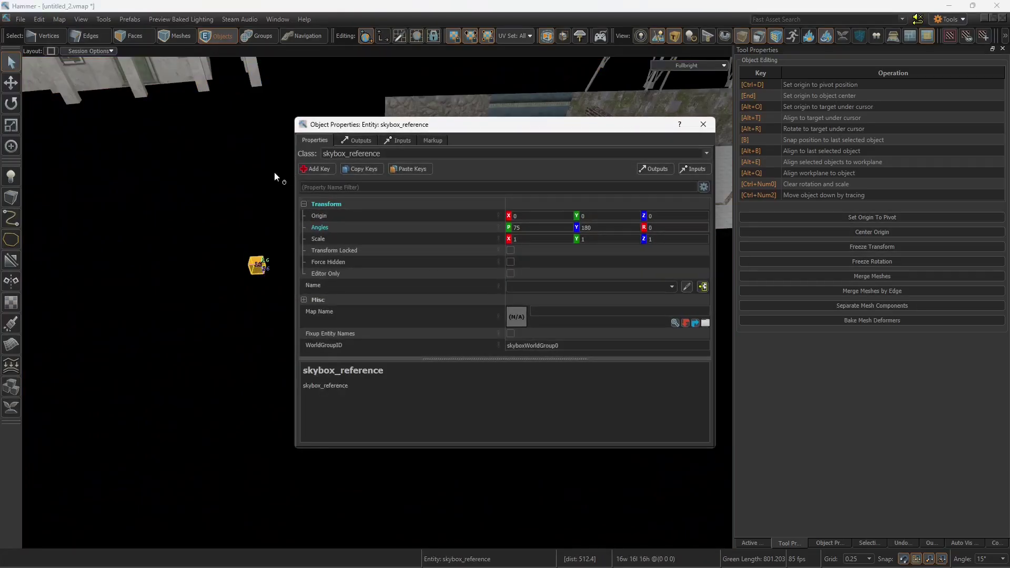
right_click_drag(167, 204, 168, 205)
left_click(547, 216)
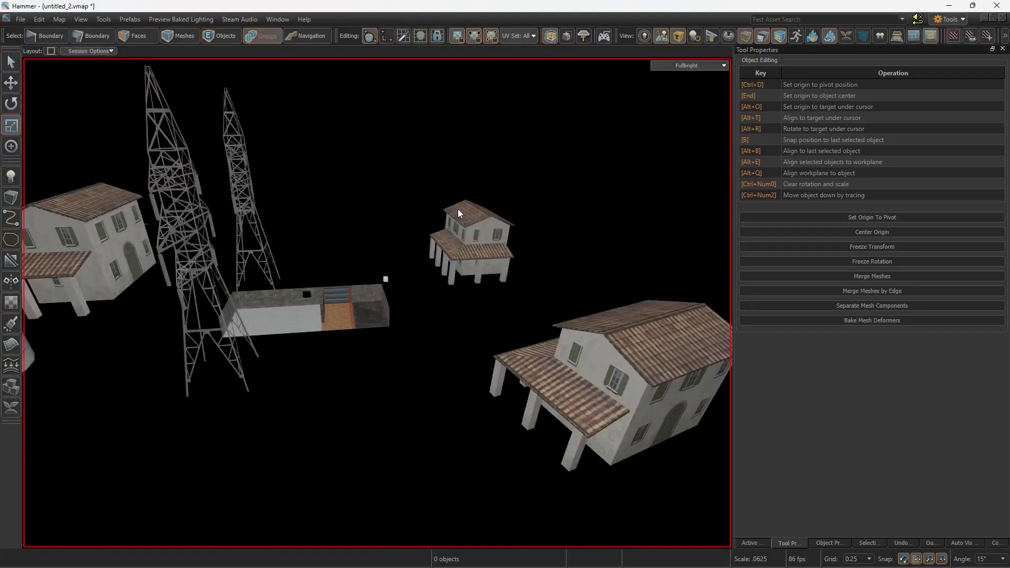
Step: Save the new map as test3dskybox in the maps folder
key("ctrl+s")
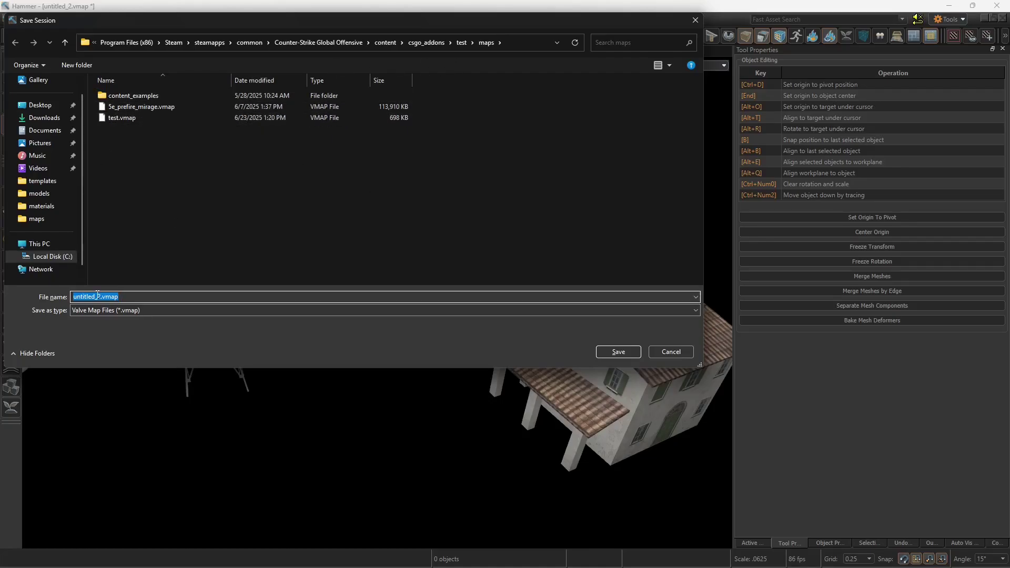
type("test3dskybox")
key("Return")
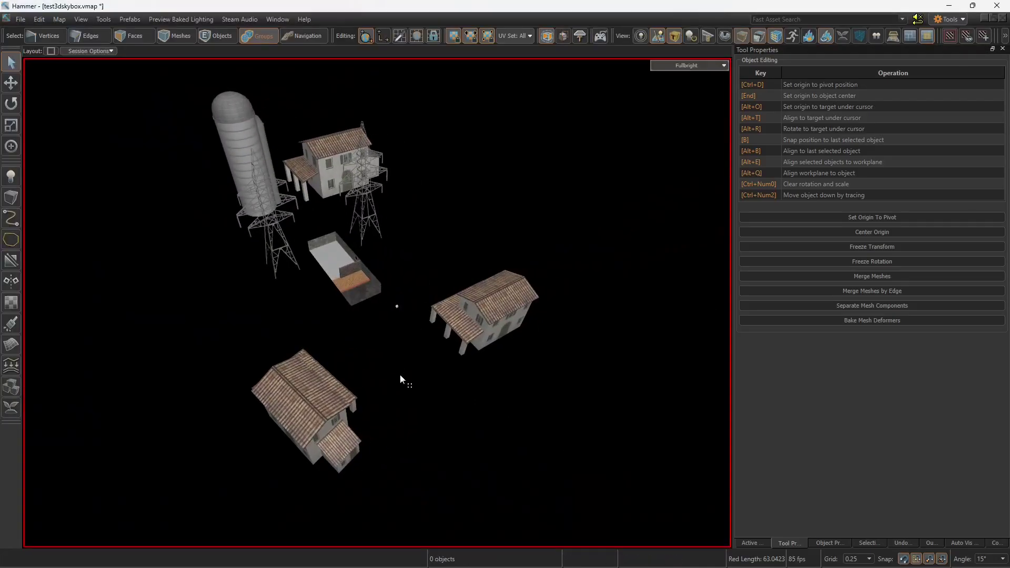
Step: Select the room mesh and all the buildings, and set their pivot to the world origin at the skybox_reference
key("ctrl+a")
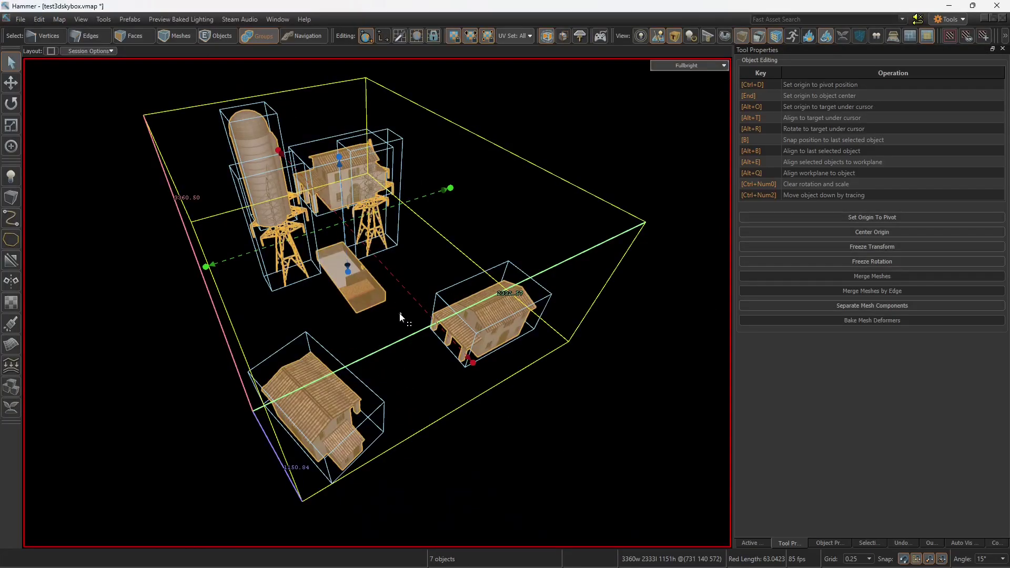
key("Insert")
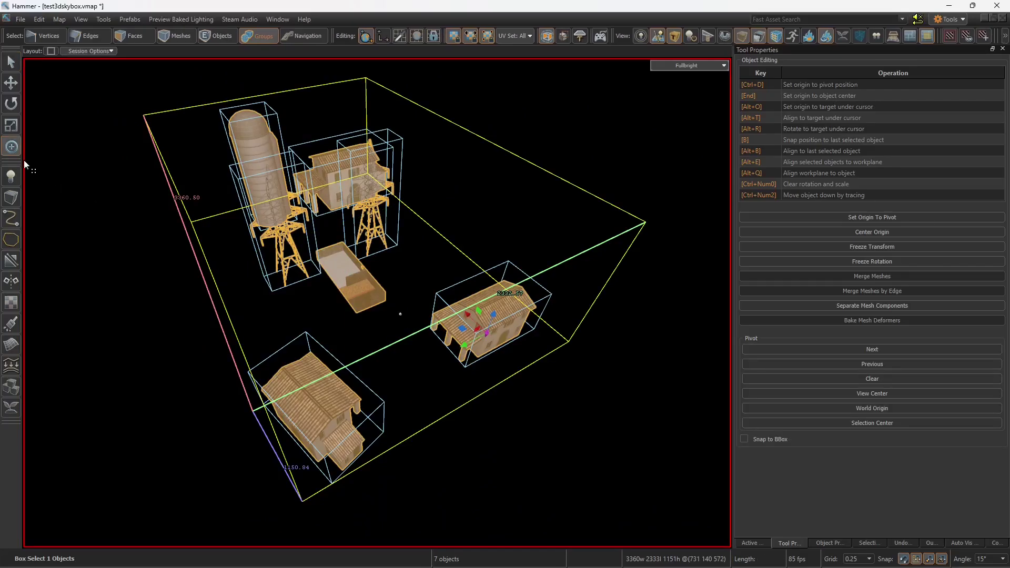
left_click(866, 229)
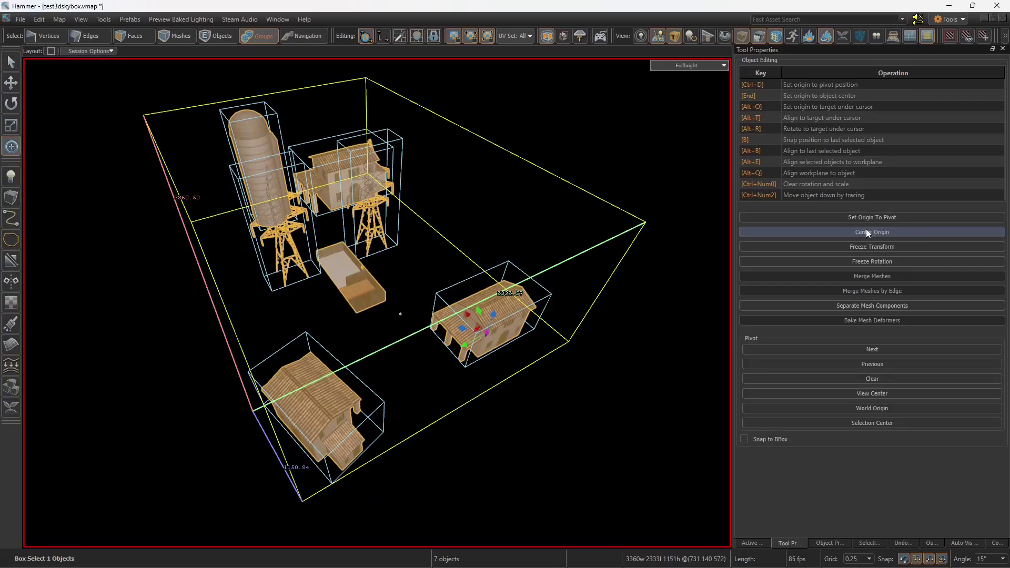
left_click(872, 409)
scroll(468, 250, "up", 5)
key("w")
right_click_drag(377, 303, 377, 303)
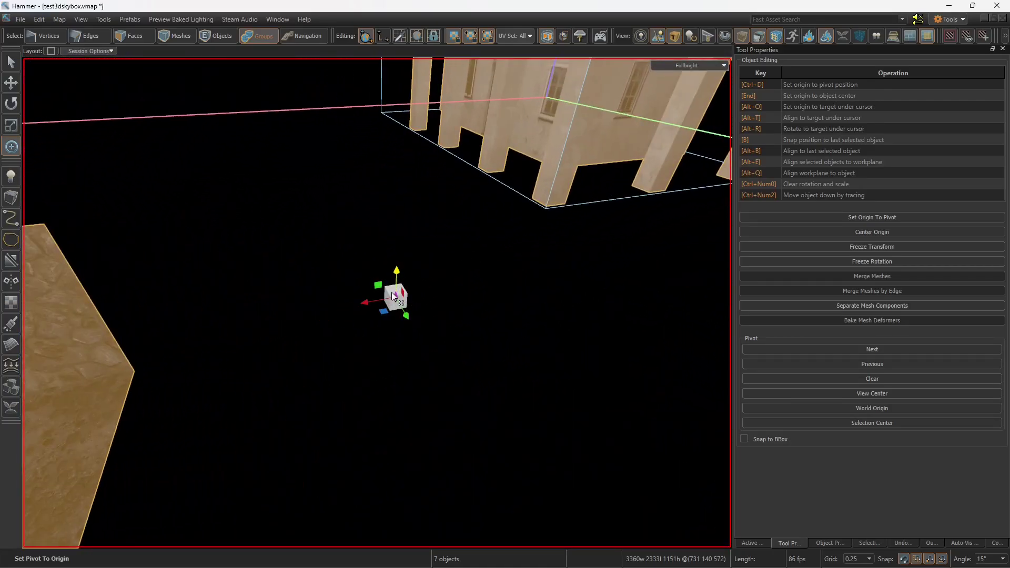
scroll(400, 297, "down", 10)
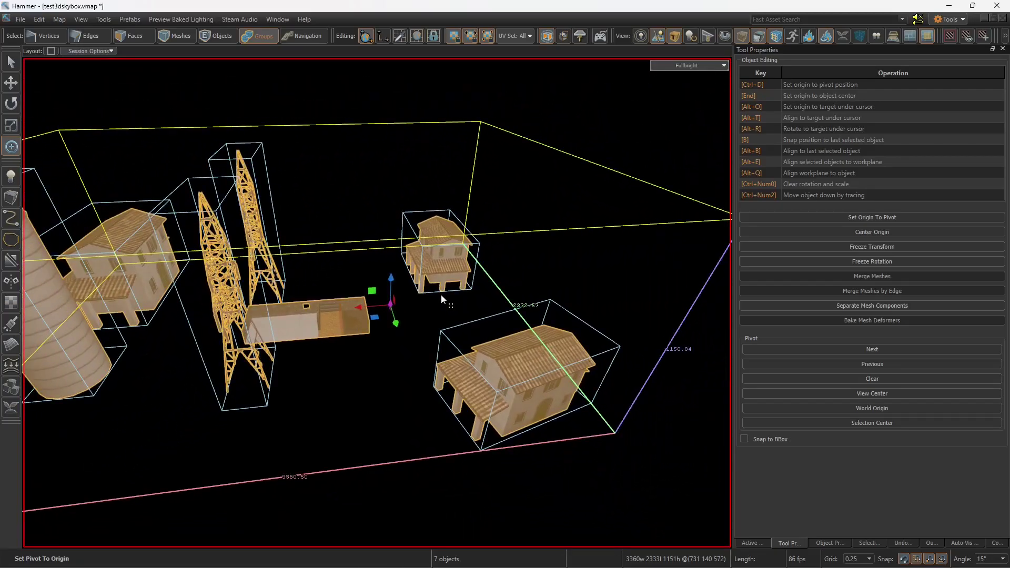
key("r")
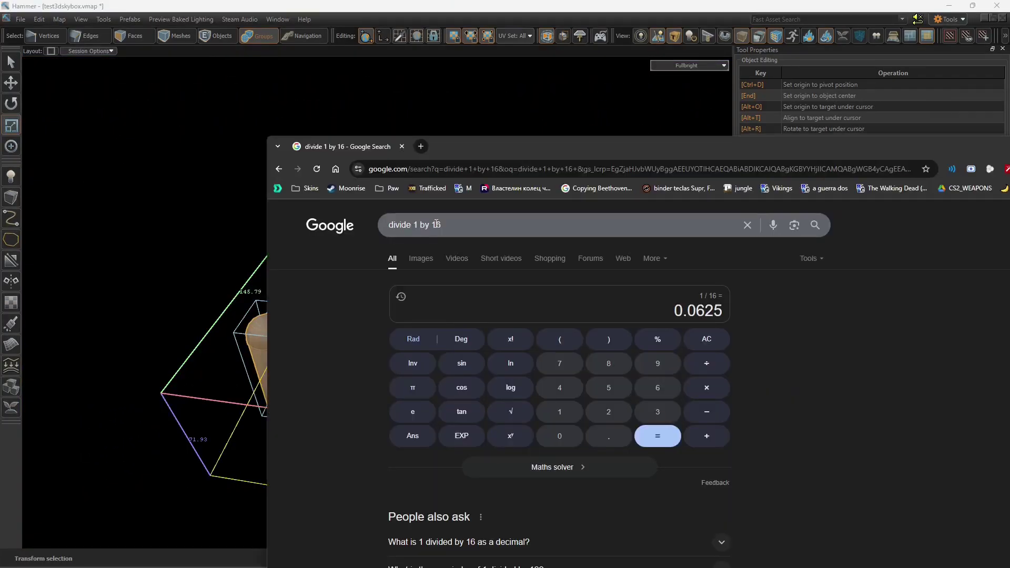
Step: Launch the Windows On-Screen Keyboard and enable its numeric key pad
key("super")
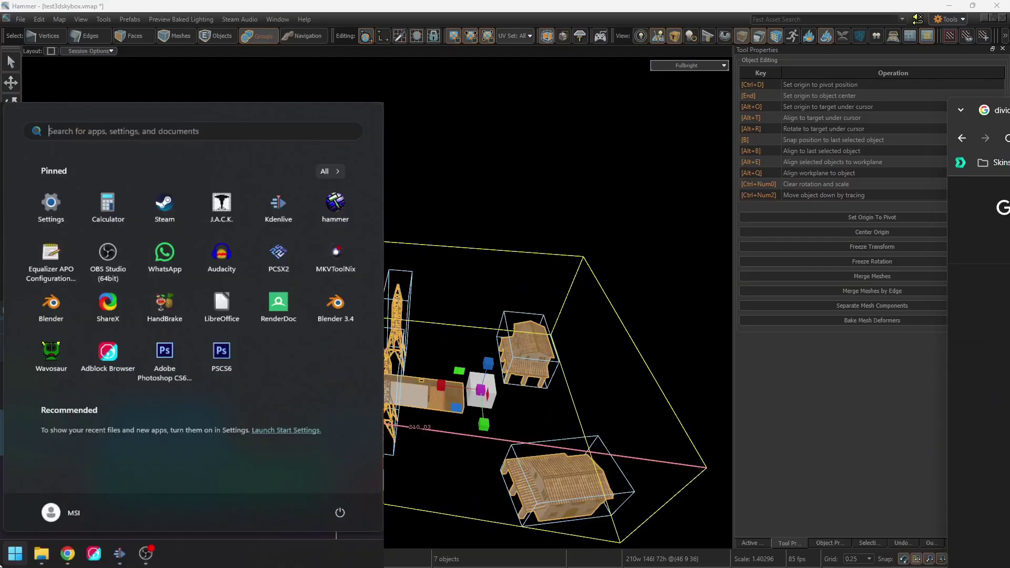
type("keyboard")
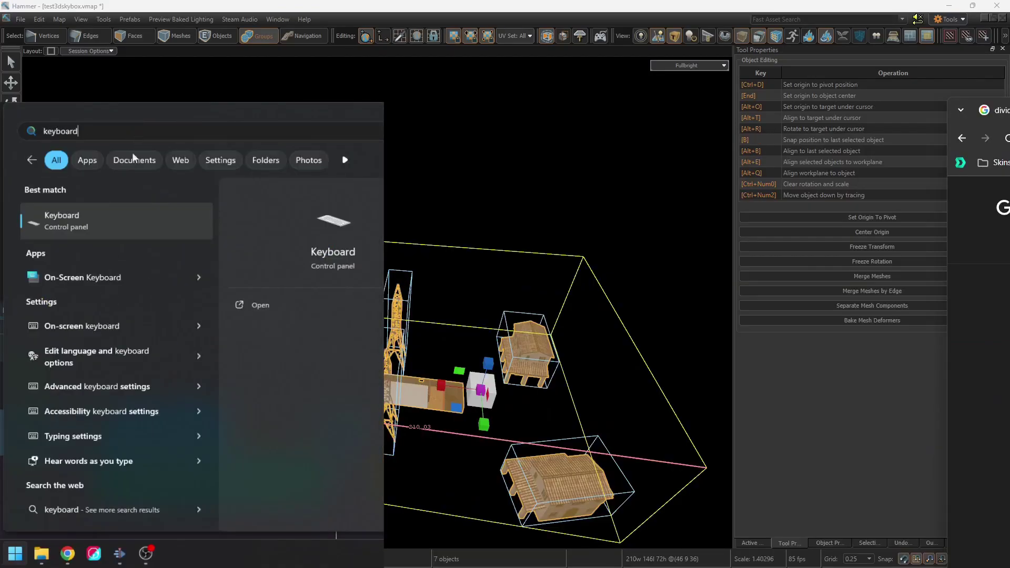
left_click(69, 278)
left_click(731, 471)
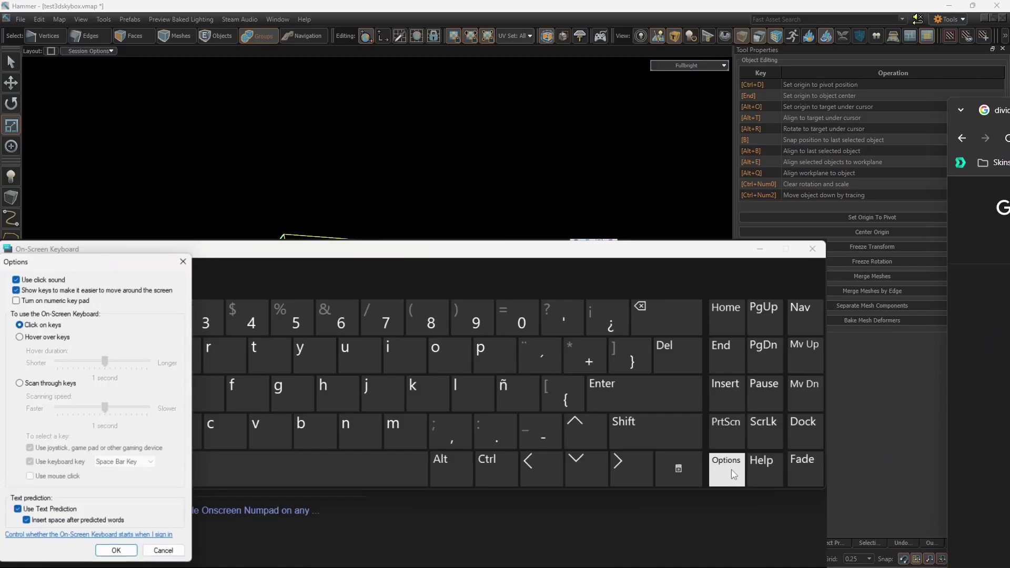
left_click(121, 554)
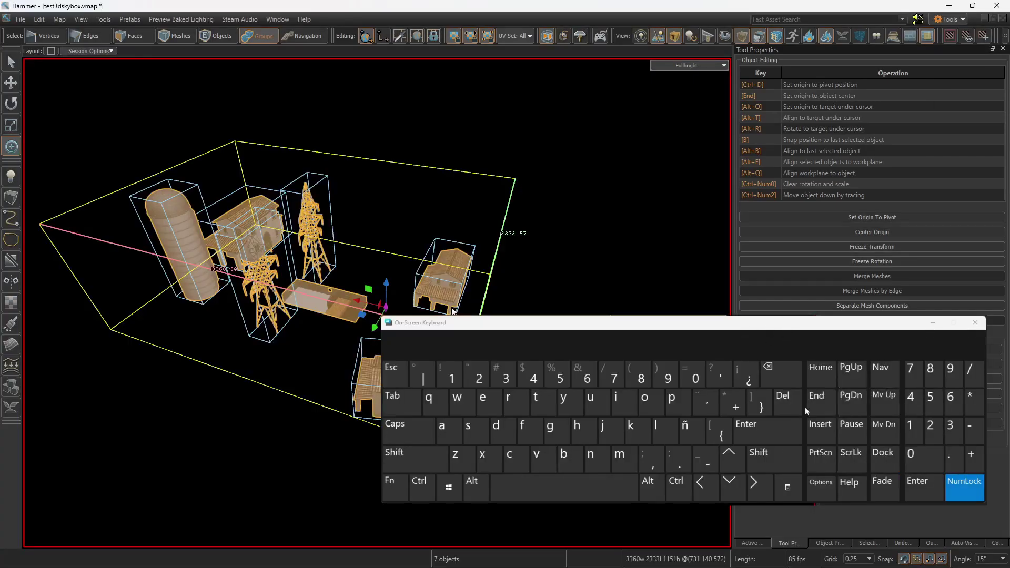
Step: Scale the selected room mesh and buildings uniformly by 0.0625 about the world origin, and close the On-Screen Keyboard
key("r")
left_click_drag(388, 309, 379, 305)
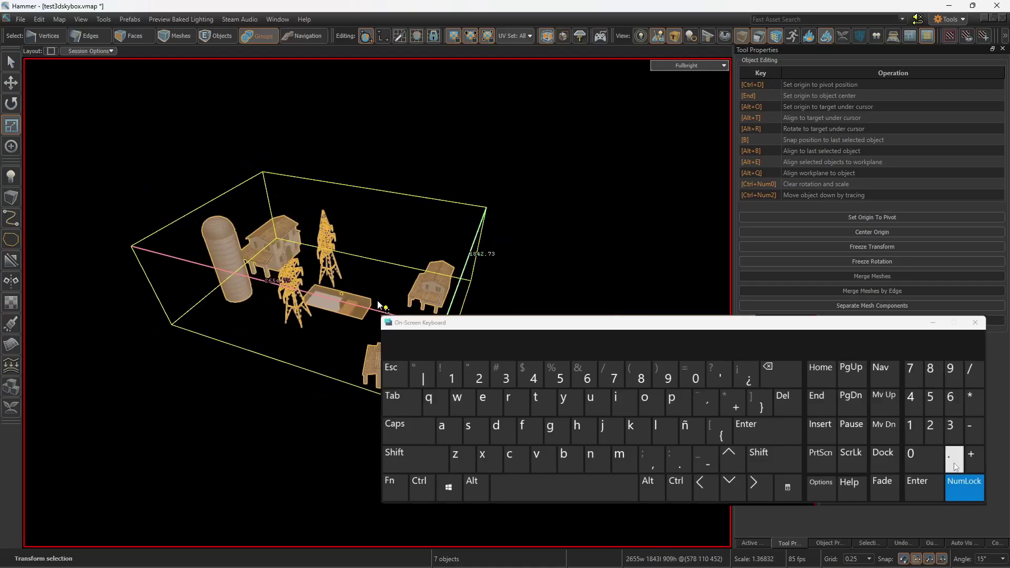
left_click(941, 429)
left_click(938, 409)
left_click(928, 485)
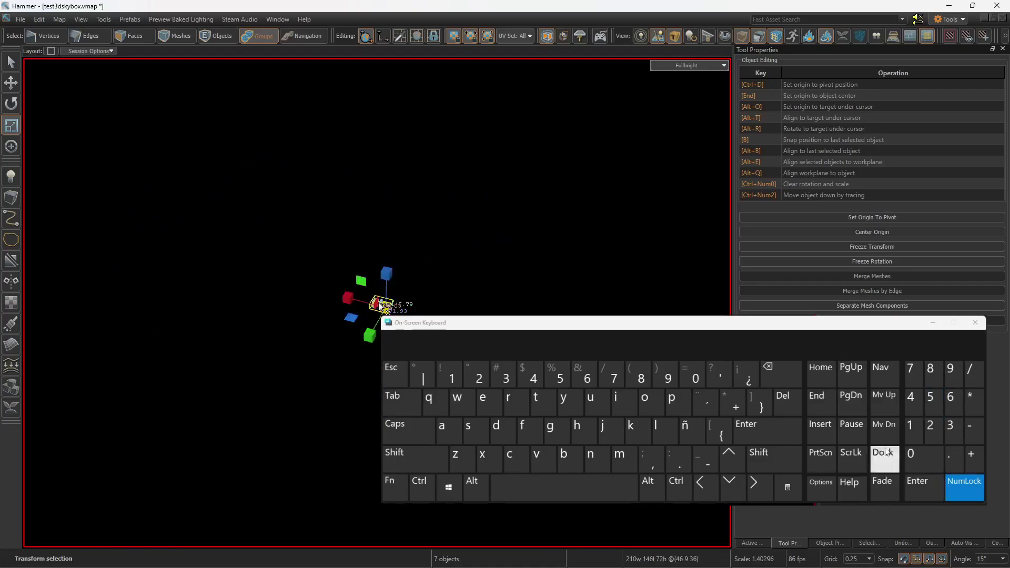
left_click(974, 323)
Step: Change the skybox_reference entity at the world origin to the sky_camera class and reset its angles to 0
mouse_move(455, 285)
right_mouse_down()
mouse_move(462, 272)
mouse_move(452, 278)
right_mouse_up()
key("w")
key("s")
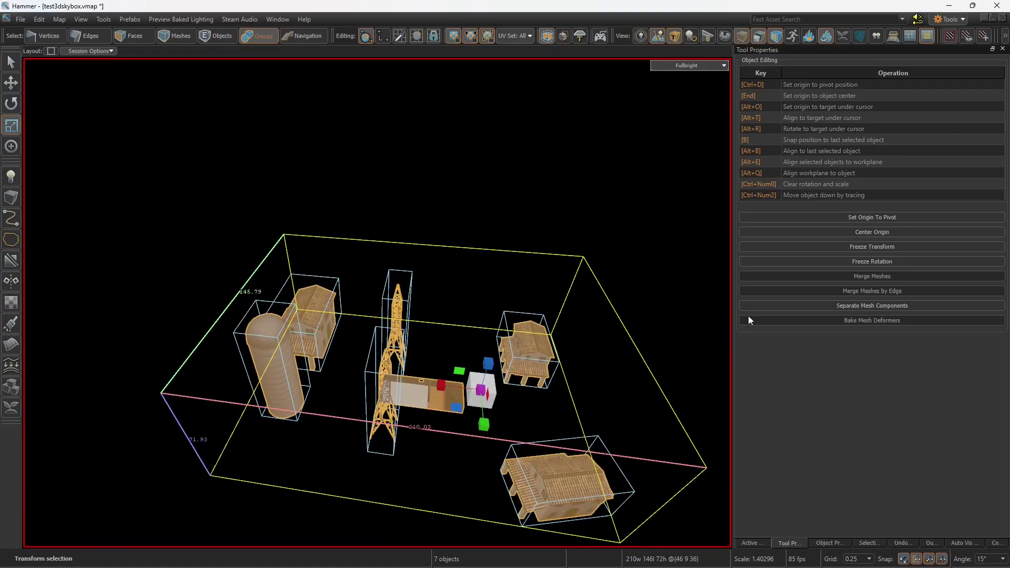
key("alt+Return")
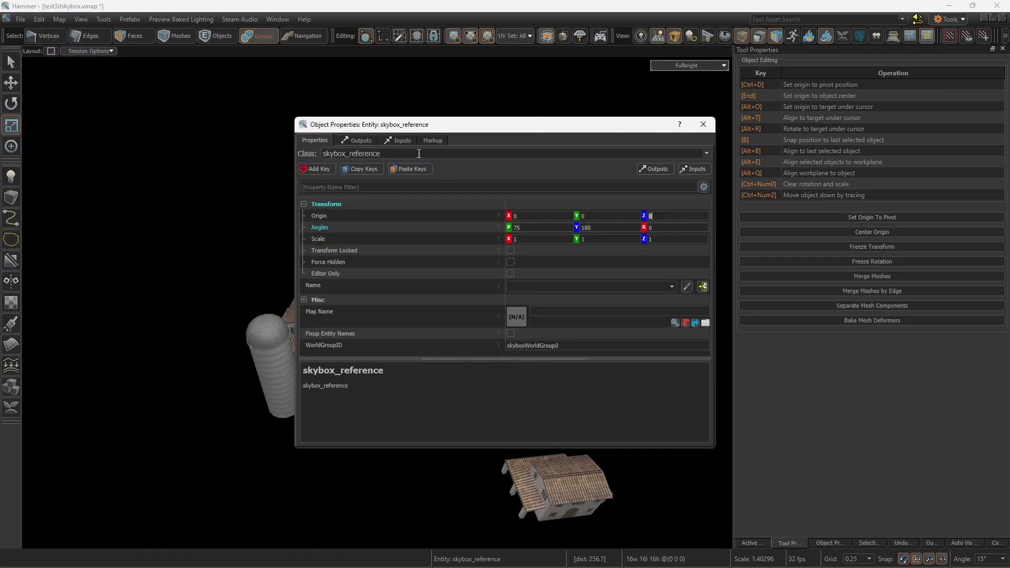
type("sky_camera")
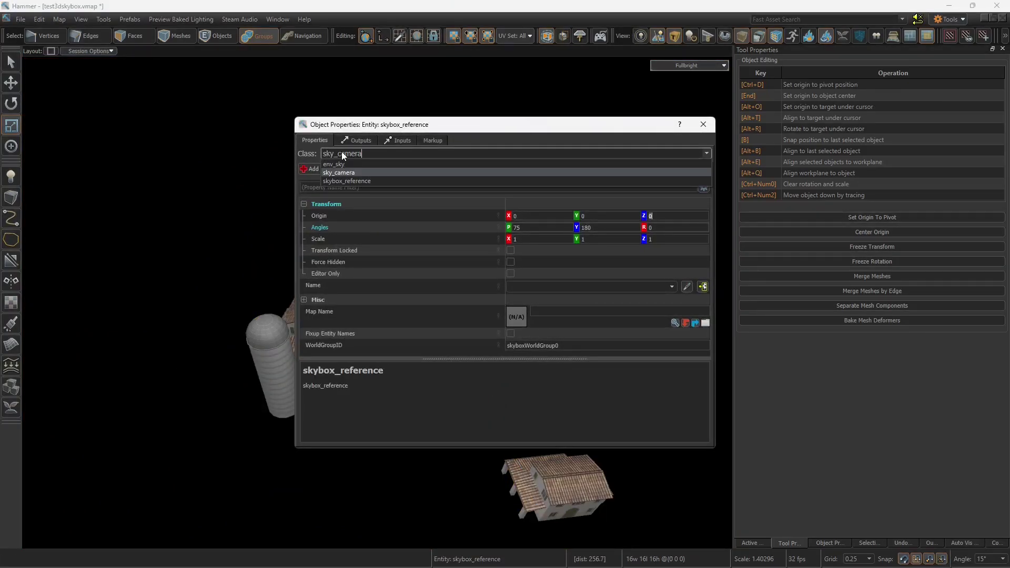
key("Return")
left_click(302, 285)
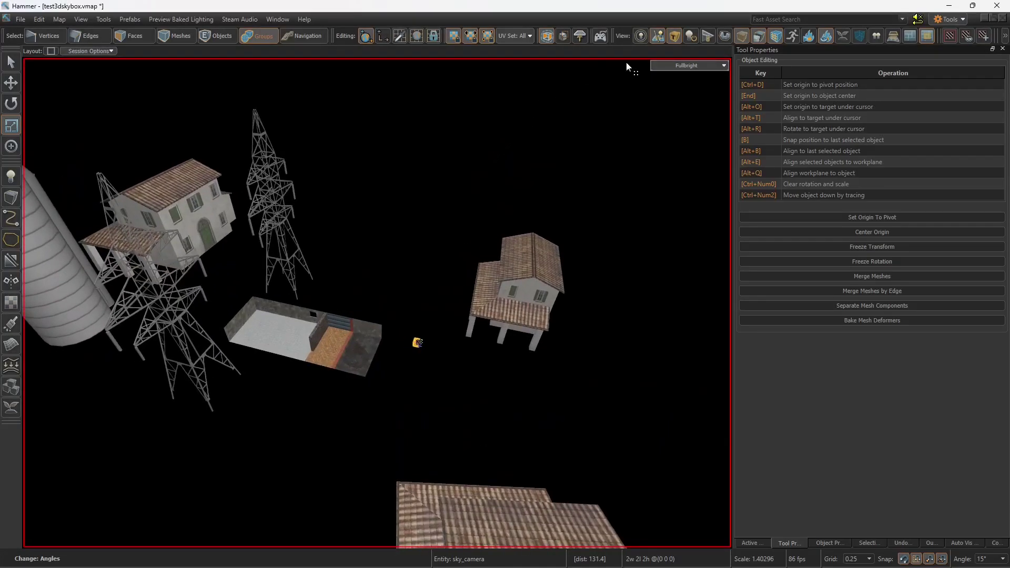
Step: Add copies of the sun light and env_sky to the skybox map beside the scaled room
left_click(338, 339)
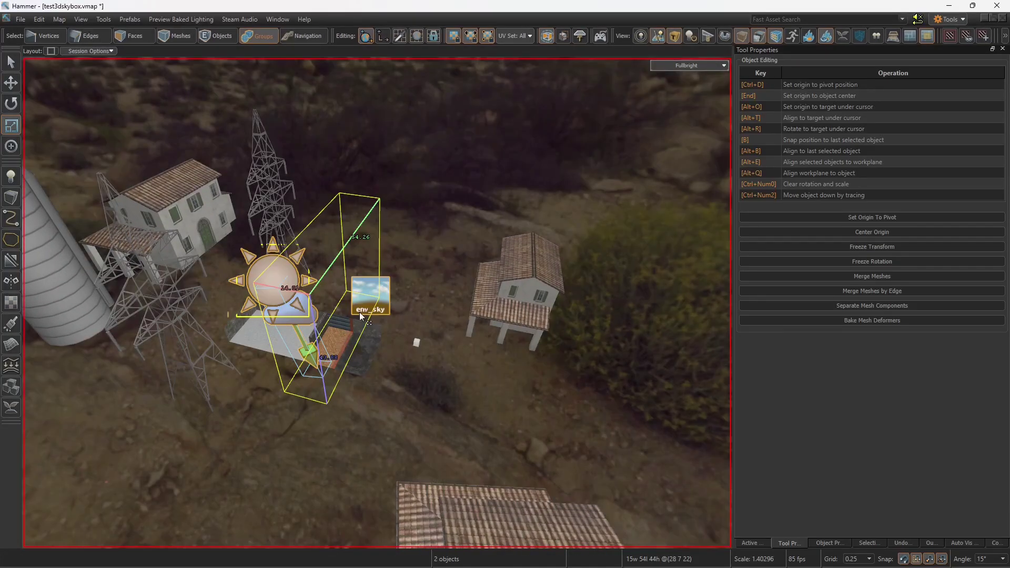
scroll(361, 315, "down", 5)
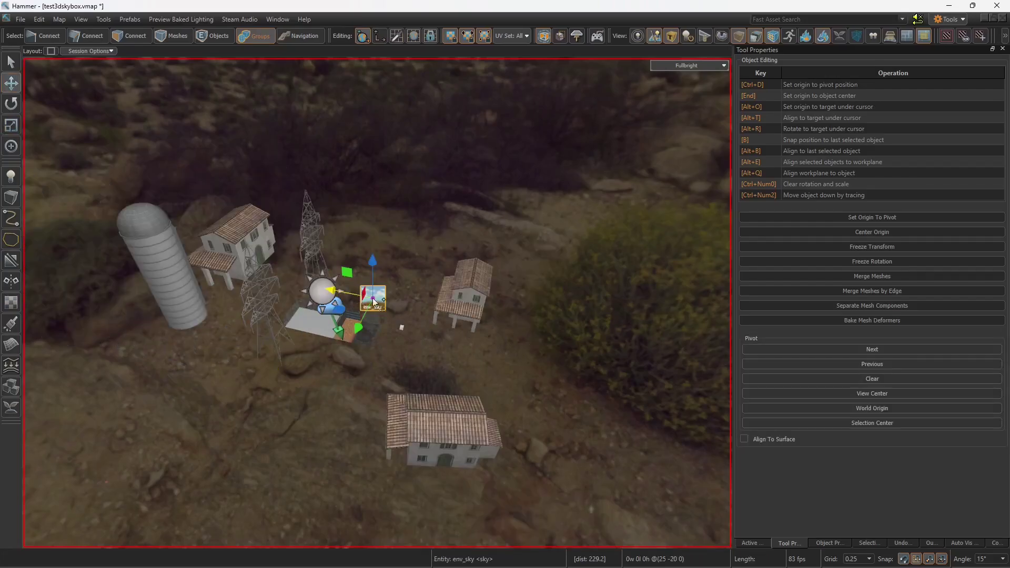
left_click(348, 295)
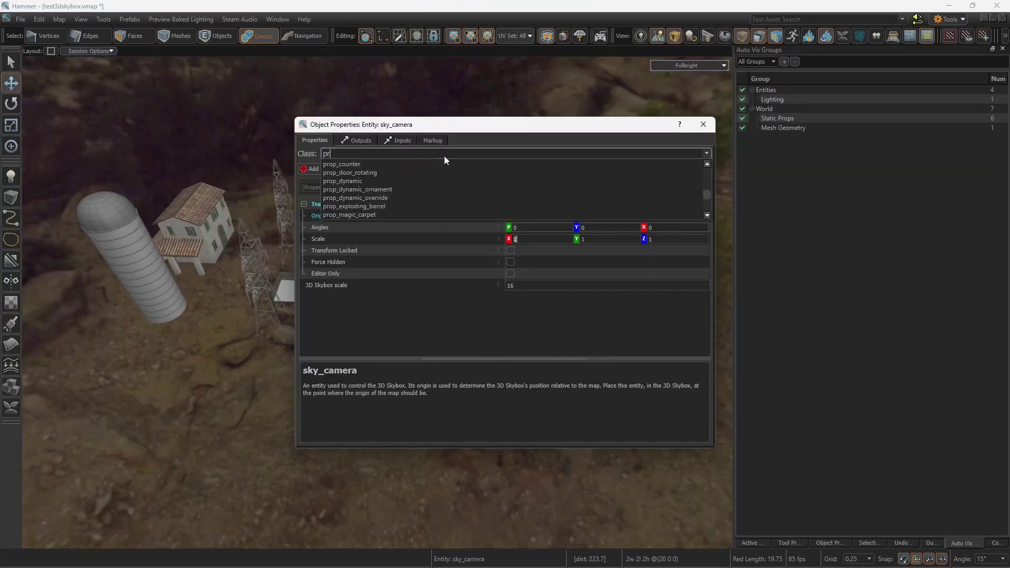
Step: Convert a copy of the sky_camera into an env_combined_light_probe_volume and resize its box to enclose all the scaled scenery
type("obe")
key("Down")
key("Return")
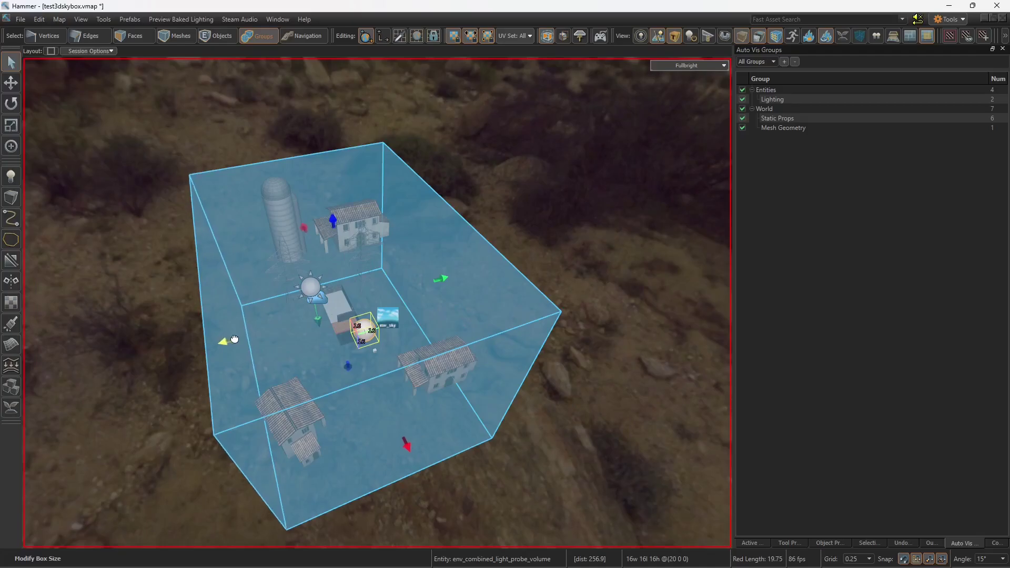
right_click_drag(444, 361, 444, 360)
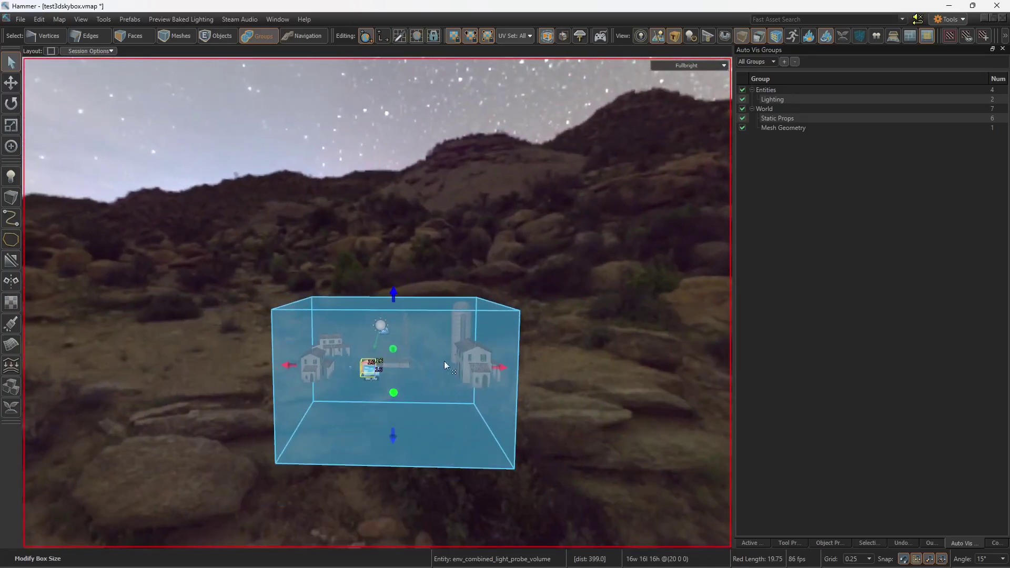
left_click_drag(392, 432, 392, 374)
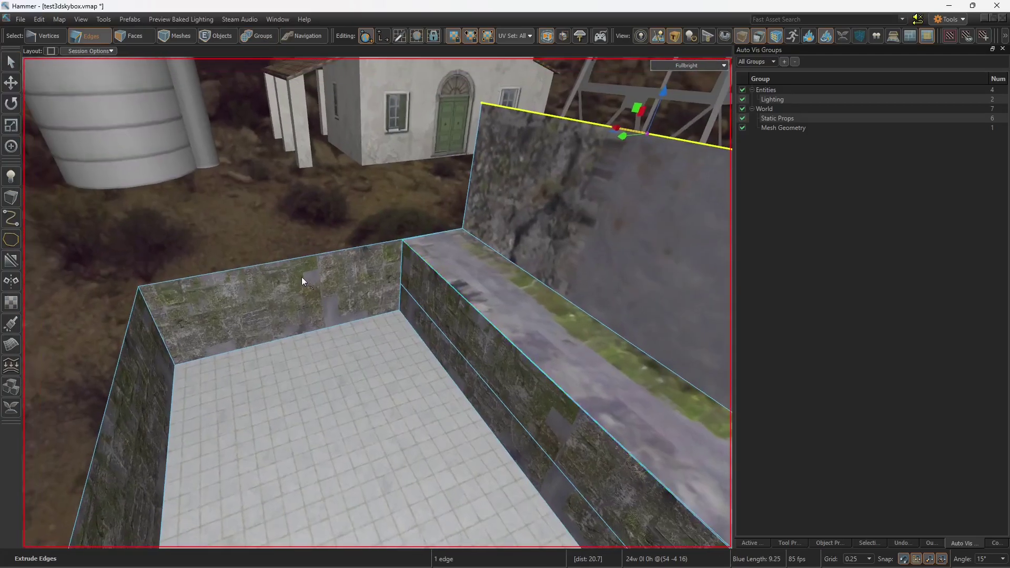
Step: Extrude the top edges of the scaled room's end walls outward and upward into ledges with raised outer walls
left_click(307, 256)
left_click_drag(273, 245, 249, 175)
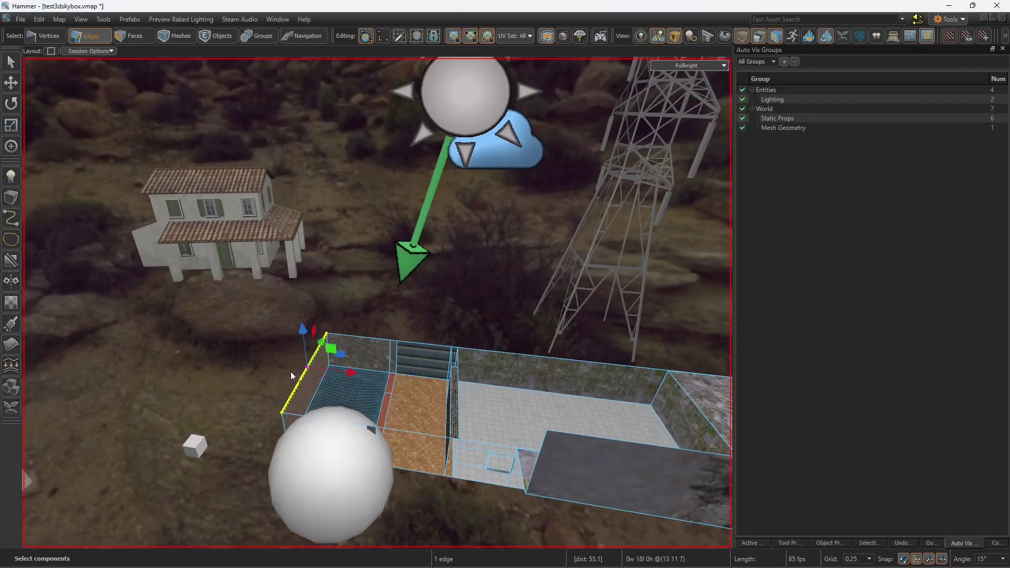
left_click_drag(303, 367, 248, 299, "shift")
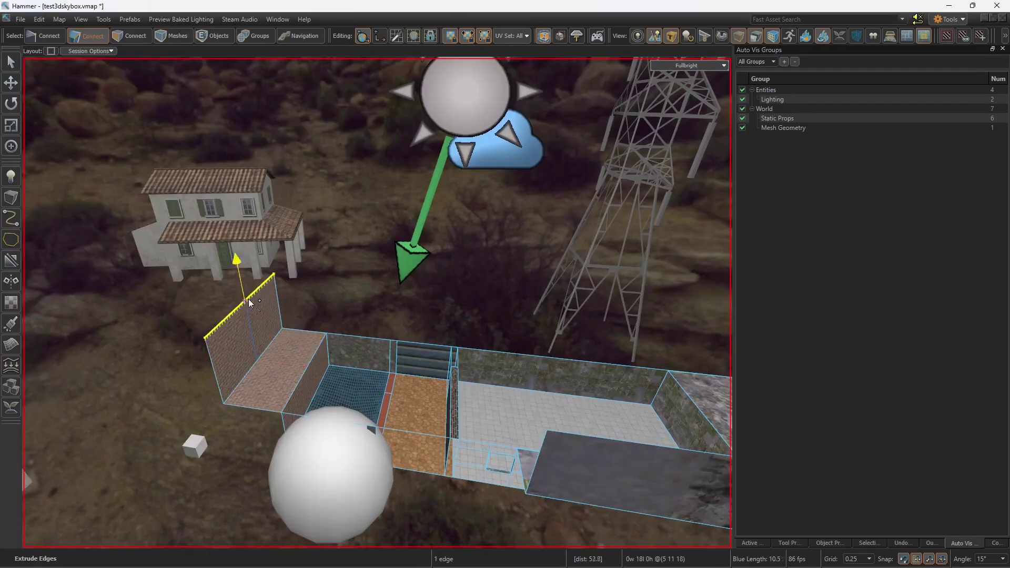
left_click(340, 292)
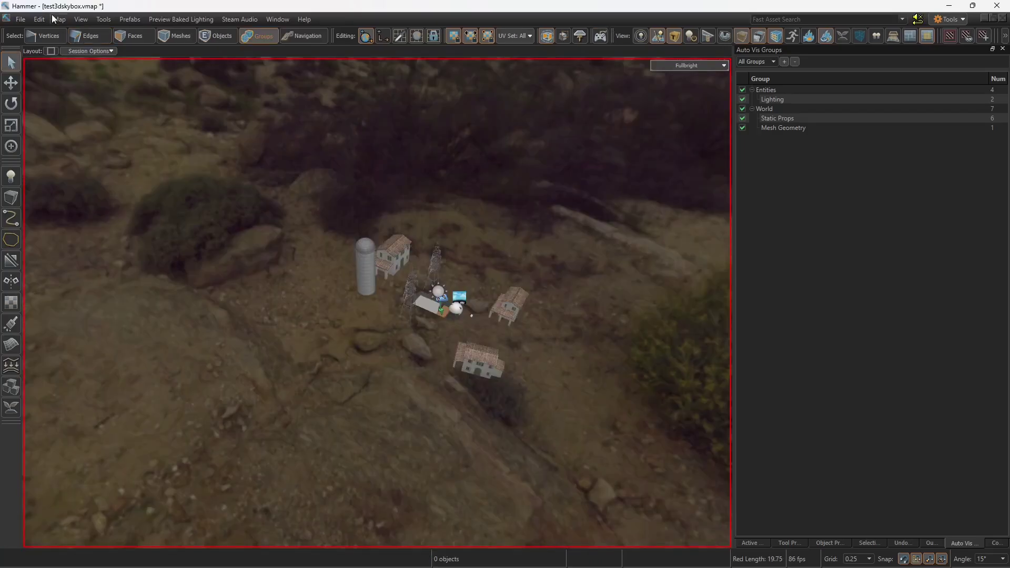
Step: Set the Map Type to 3D Skybox in the map's worldspawn properties
left_click(59, 19)
left_click(88, 56)
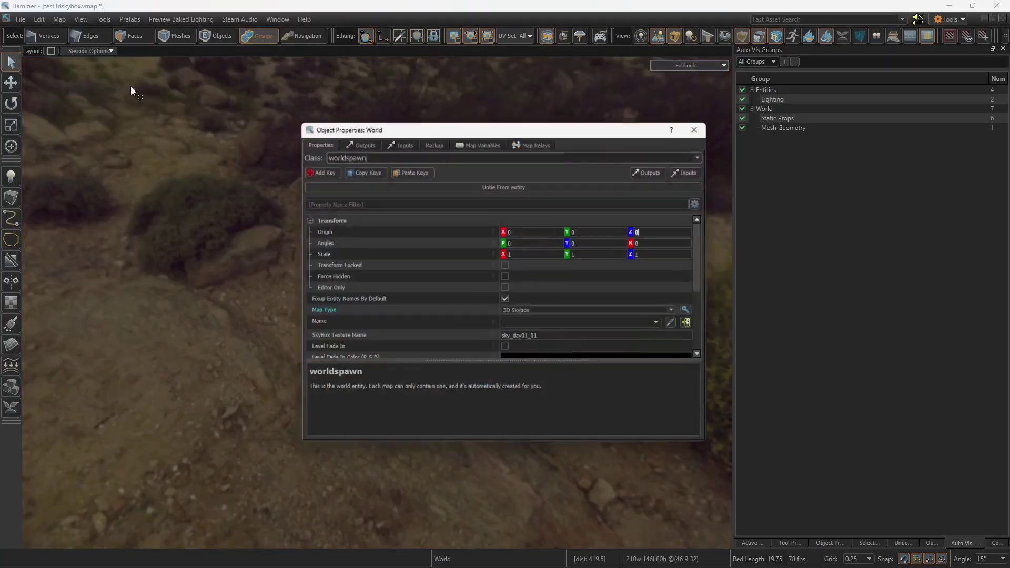
left_click(351, 313)
left_click(679, 311)
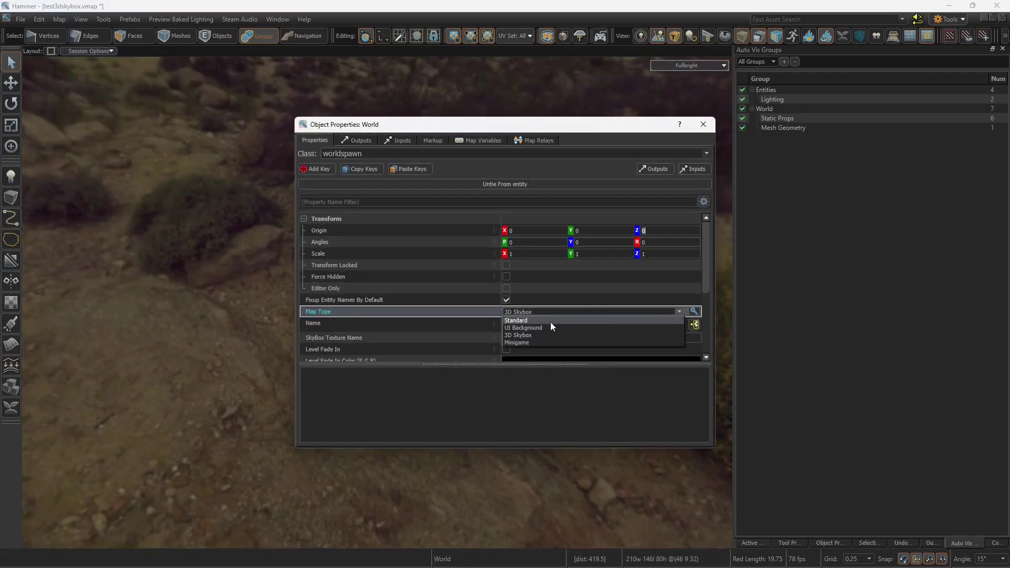
left_click(530, 334)
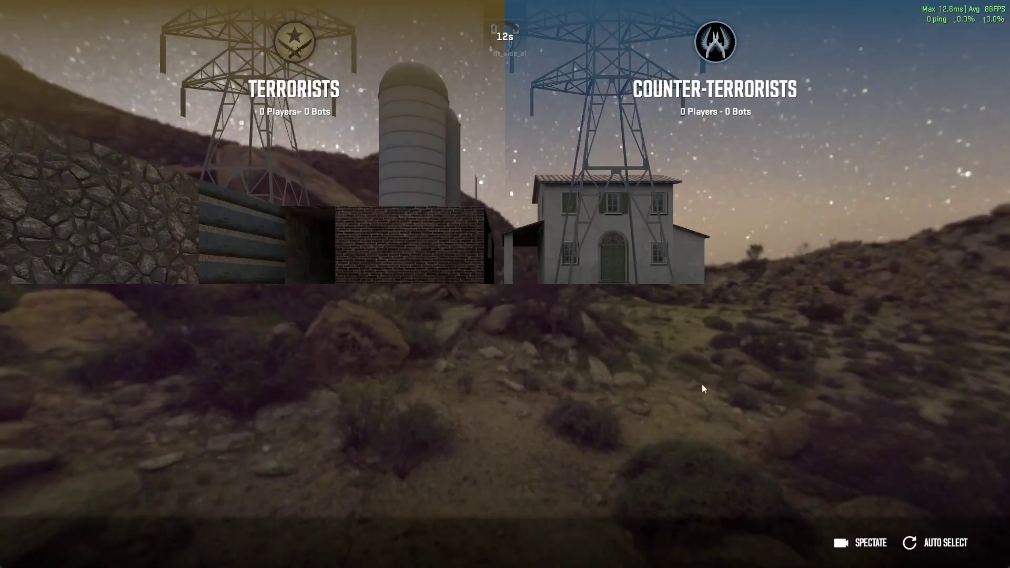
Step: Enter the running test map in Counter-Strike 2 as a spectator
left_click(862, 543)
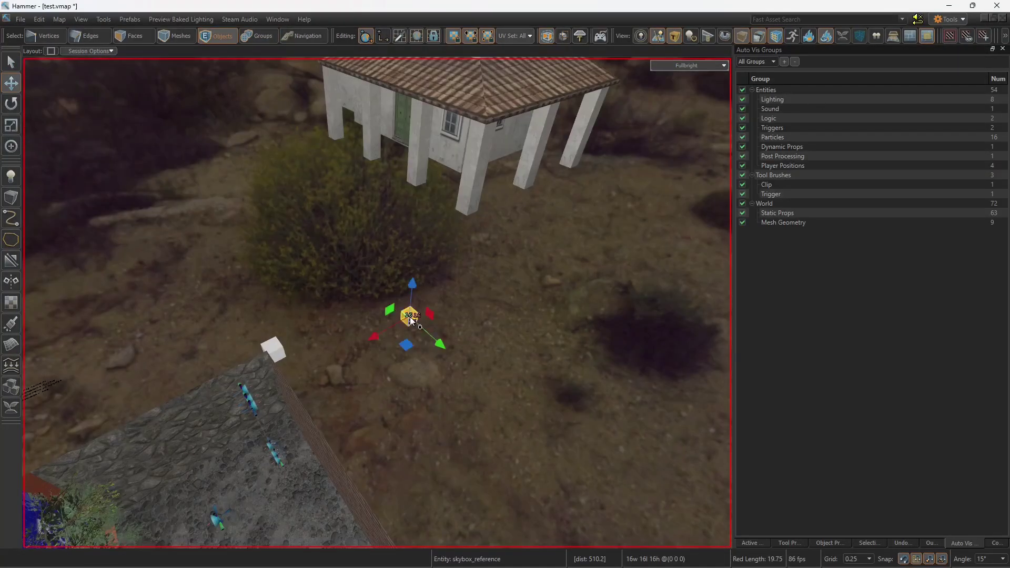
Step: In the test map, assign test3dskybox.vmap as the Map Name of the skybox_reference entity
key("alt+Return")
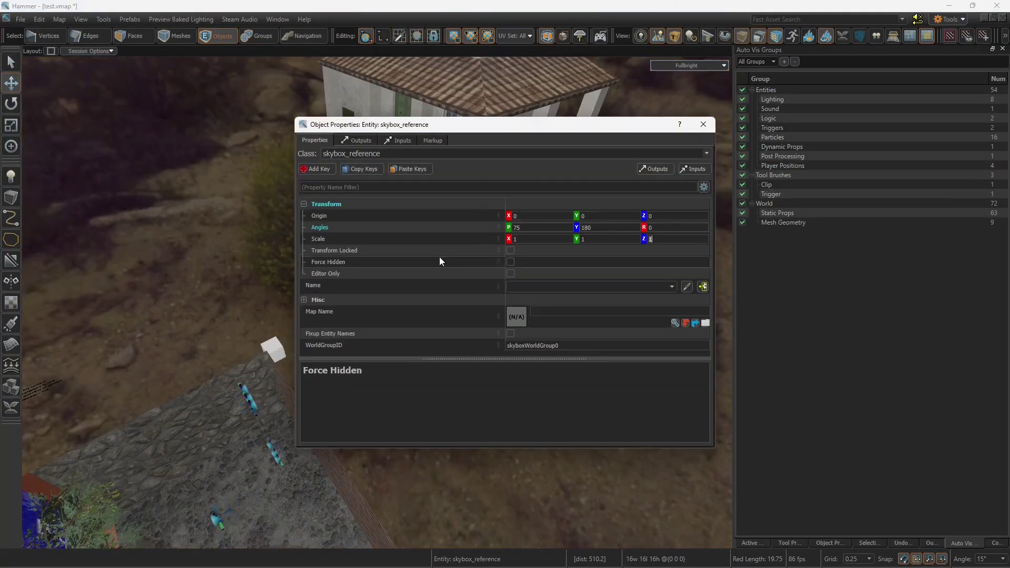
left_click(675, 323)
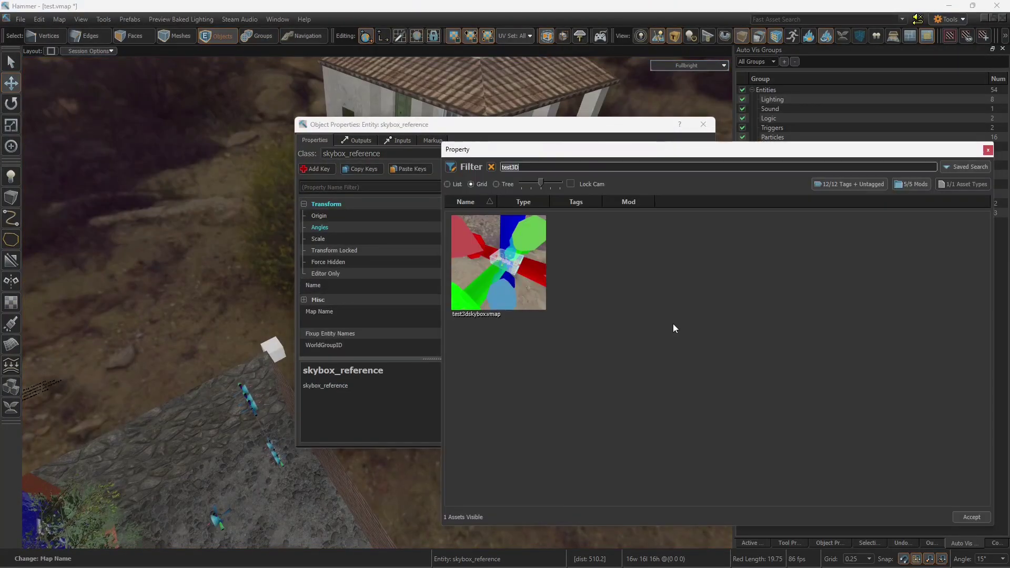
double_click(473, 307)
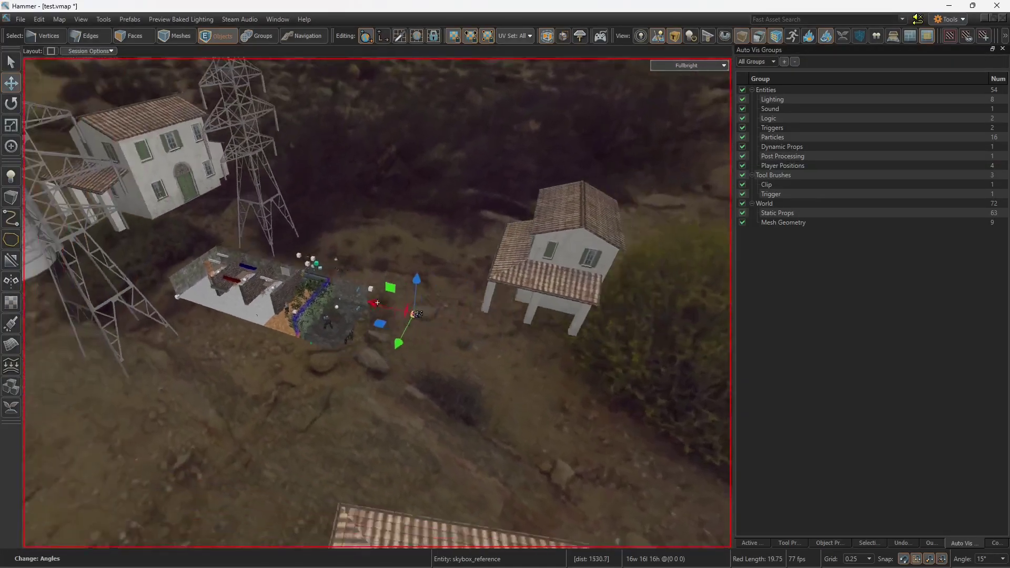
Step: Delete the original full-size houses, pylons and silo around the room from the test map
key("w")
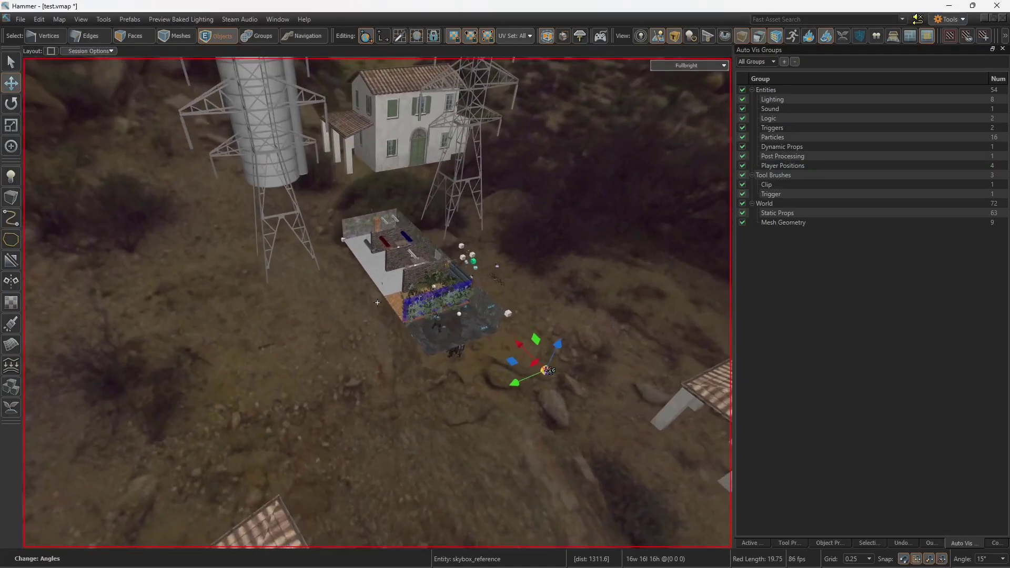
key("s")
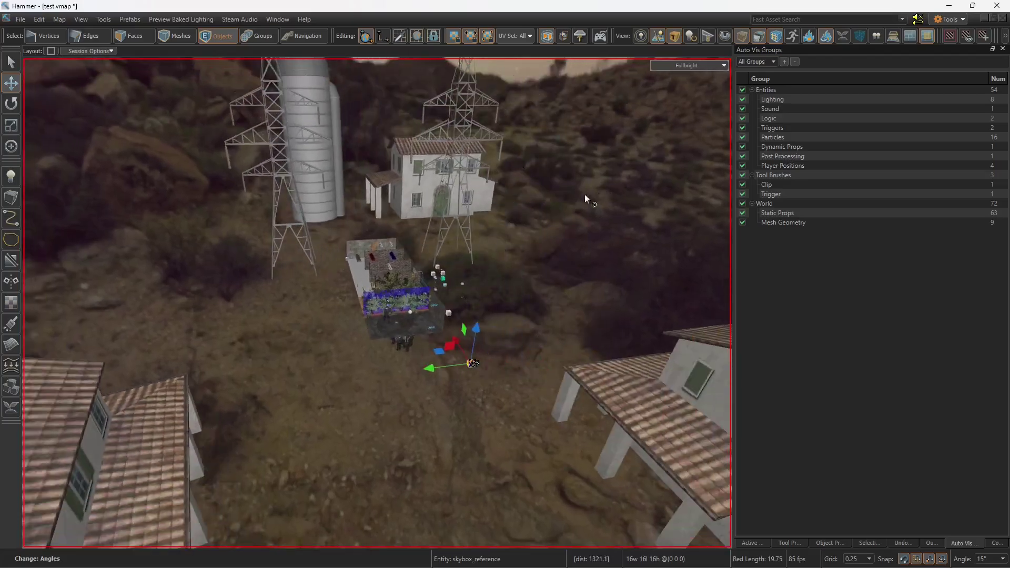
left_click(631, 374)
right_click_drag(631, 373, 577, 378)
key("Delete")
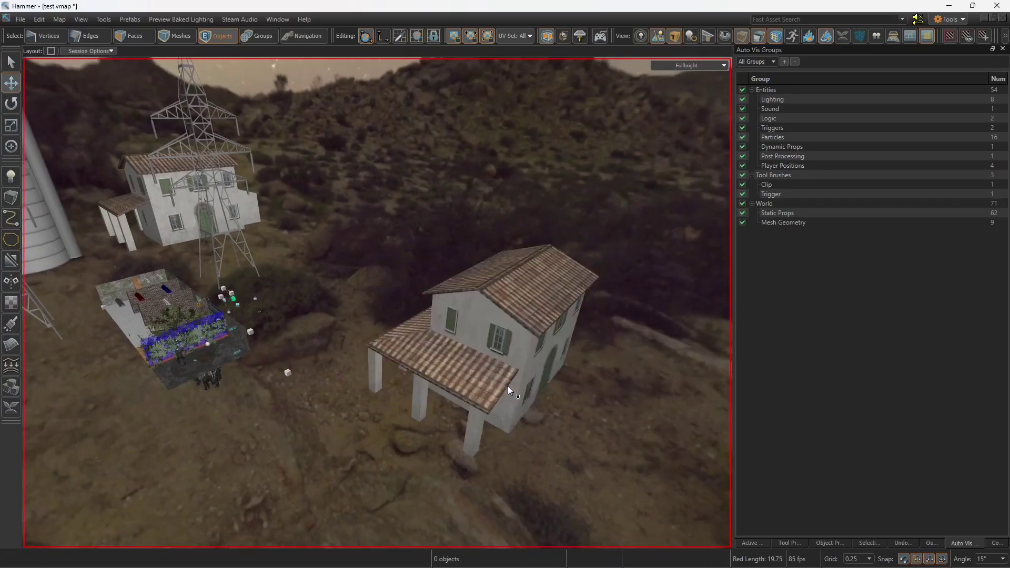
left_click(179, 202)
key("Delete")
right_click_drag(179, 202, 196, 207)
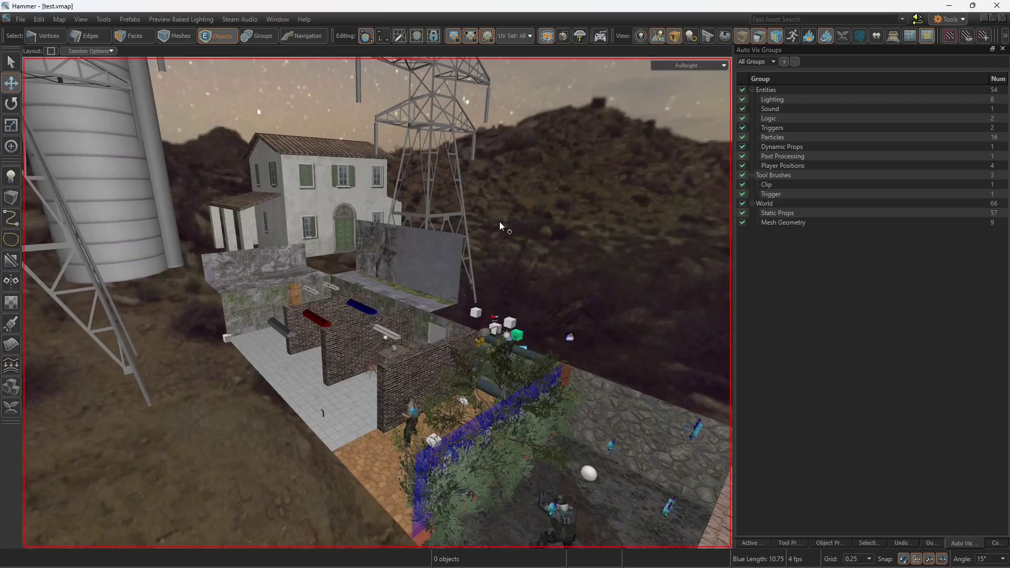
Step: Examine how the referenced skybox ledges, raised walls and buildings line up with the room in the test map
right_click_drag(547, 218, 377, 303)
key("w")
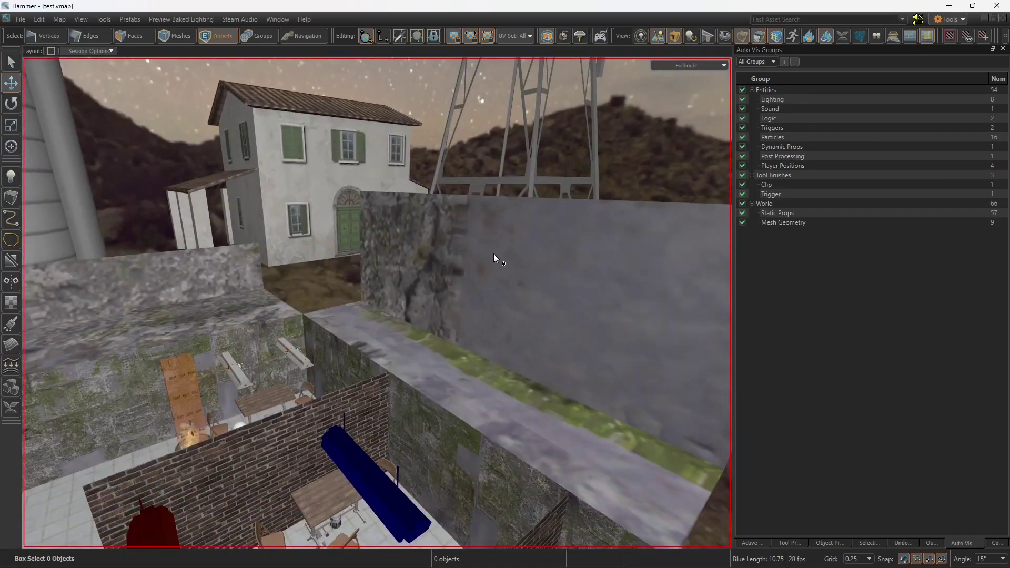
scroll(494, 253, "down", 5)
left_click(478, 372)
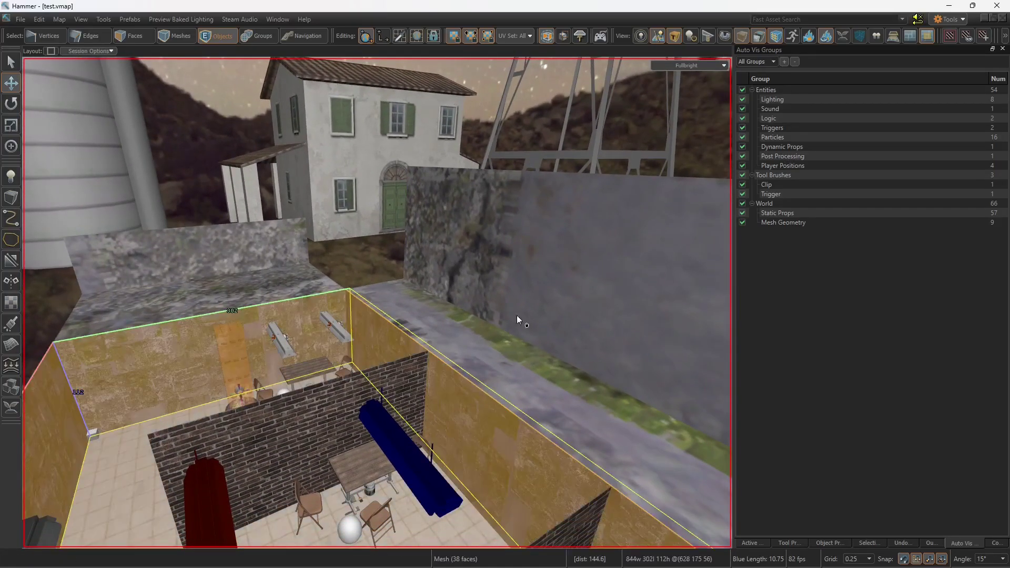
key("Escape")
right_click_drag(364, 146, 377, 302)
key("d")
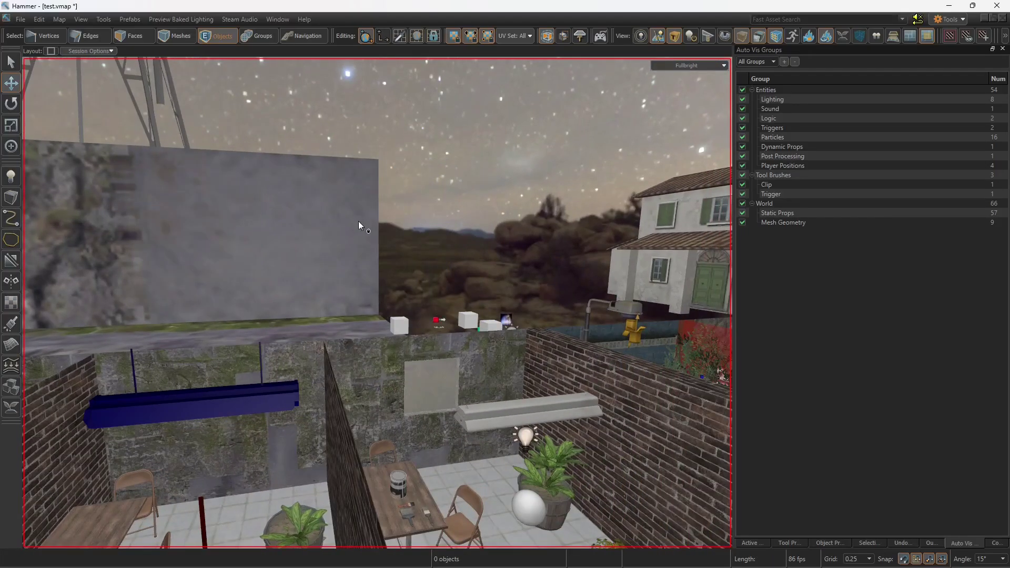
left_click(529, 359)
right_click_drag(529, 359, 402, 228)
key("s")
key("d")
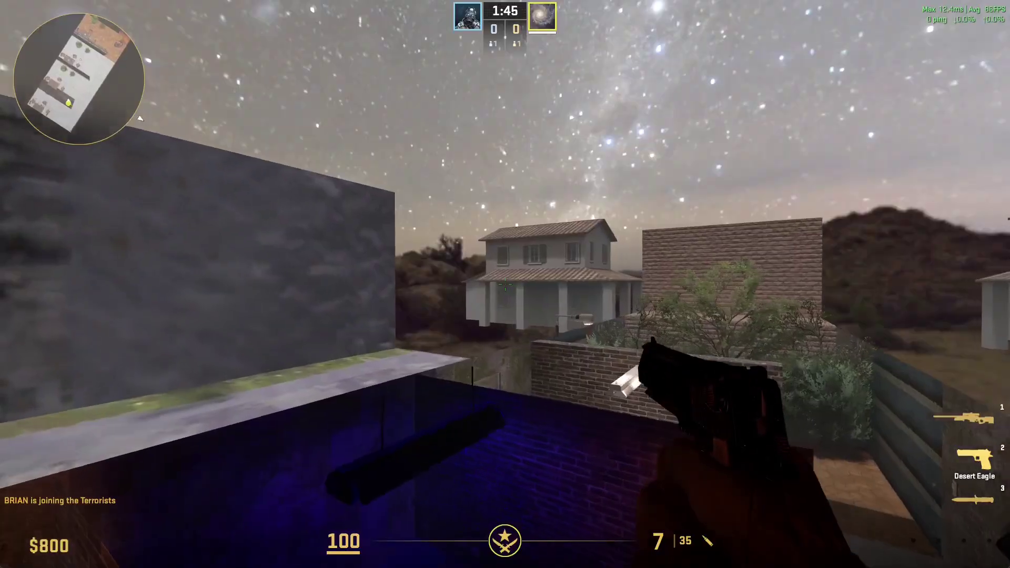
Step: Move around the test map in Counter-Strike 2 to inspect the 3D skybox houses and walls beyond the room
key("a")
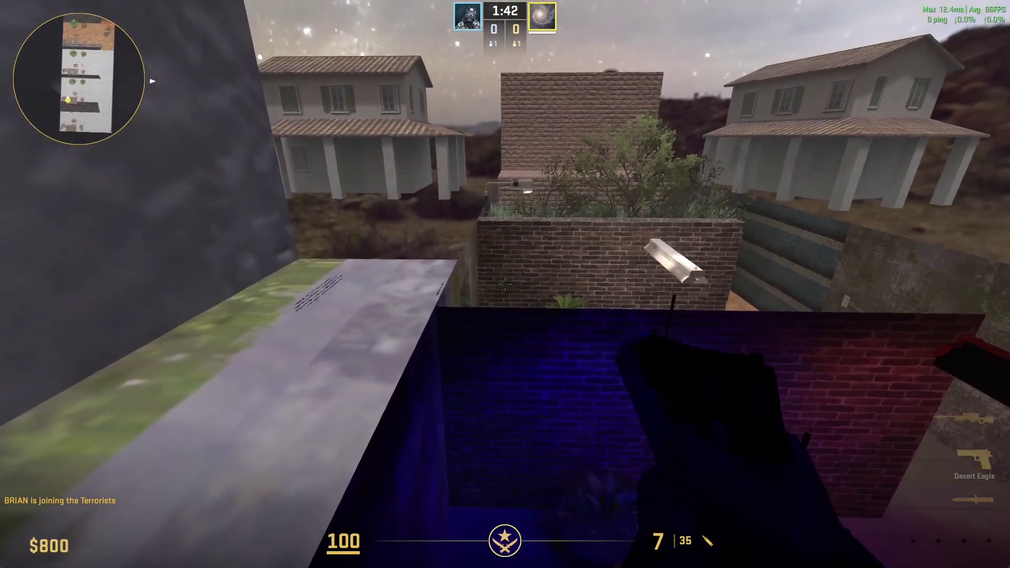
key("a")
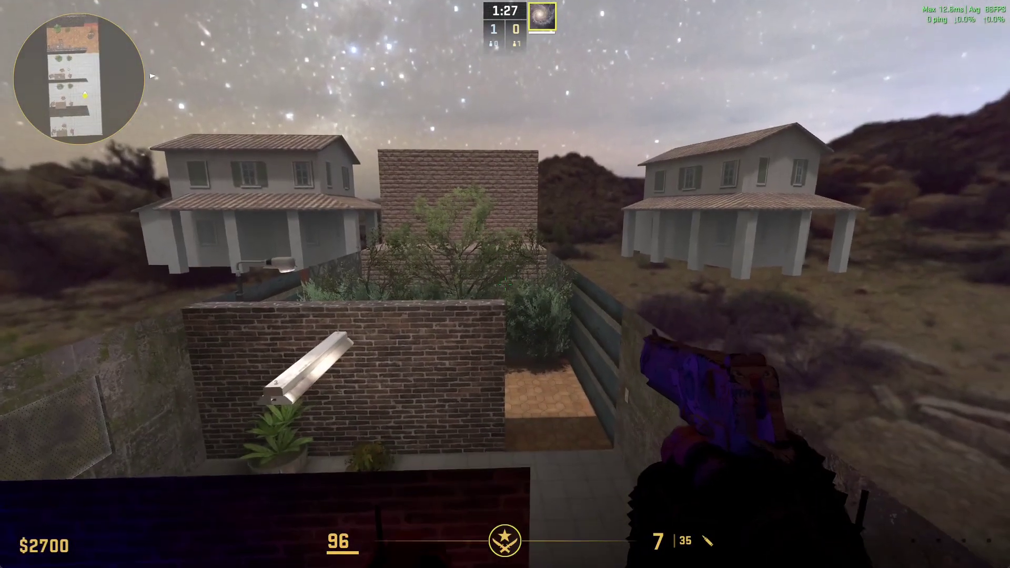
key("w")
key("d")
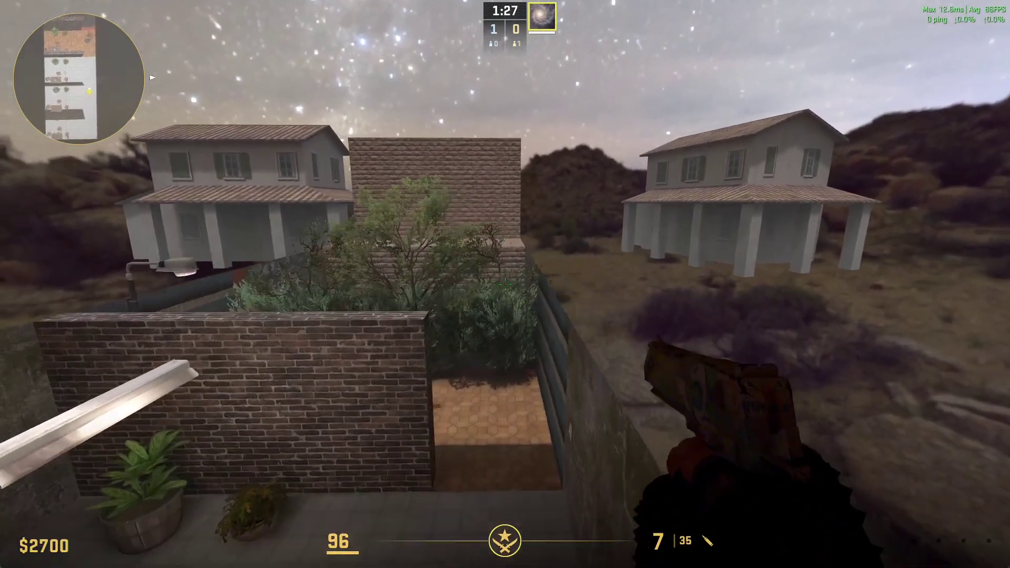